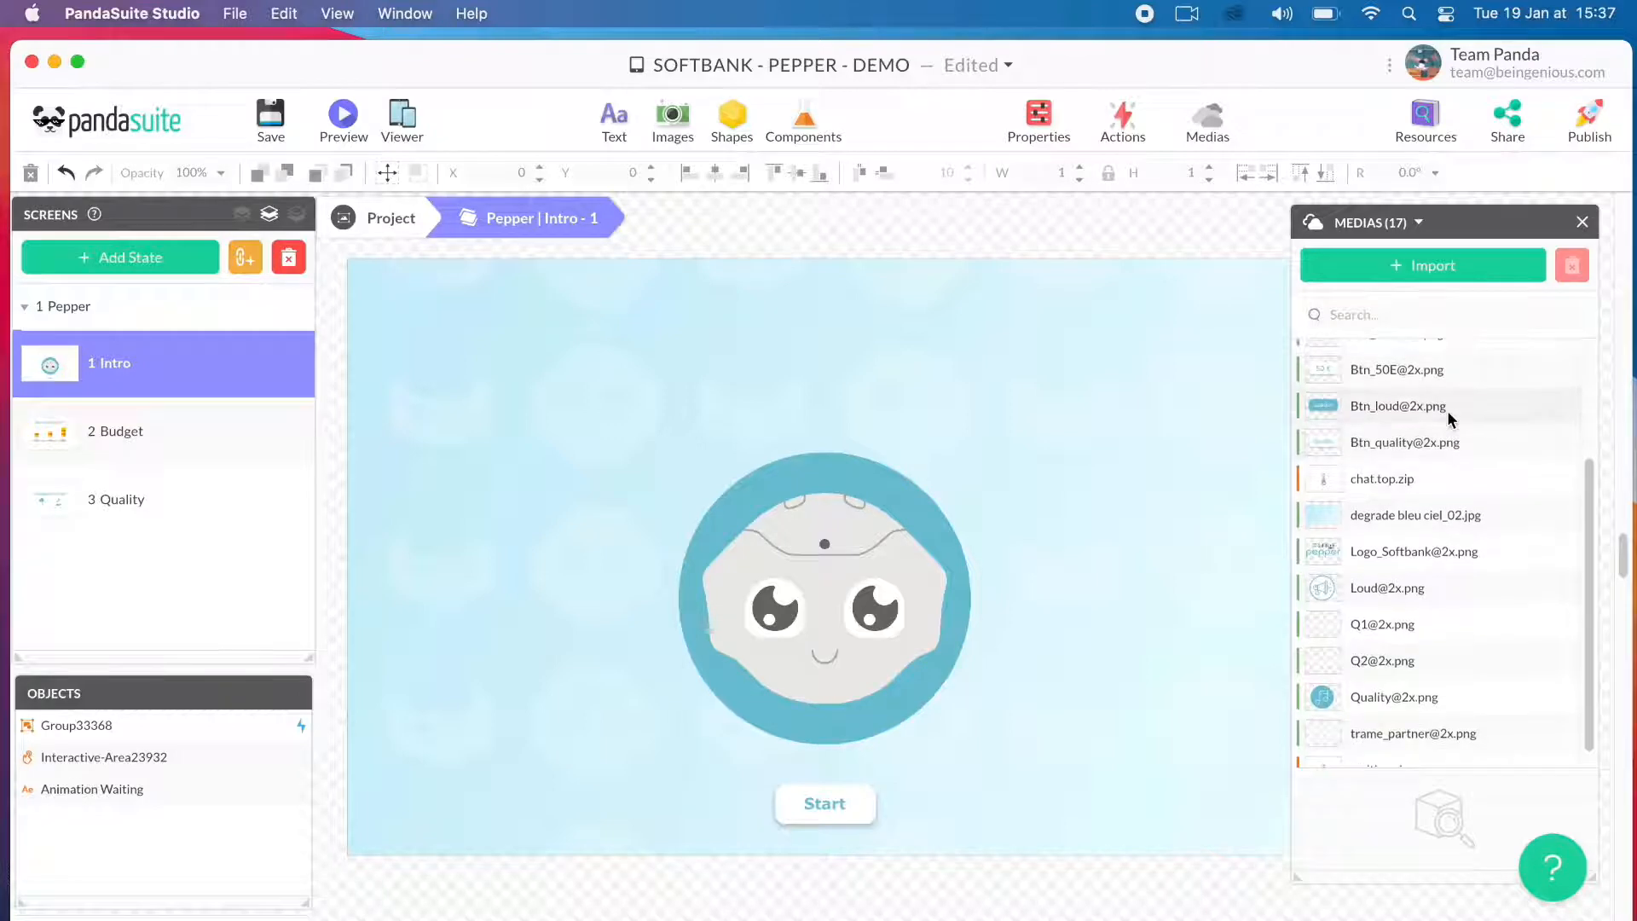
pyautogui.scroll(-1, 1445, 411)
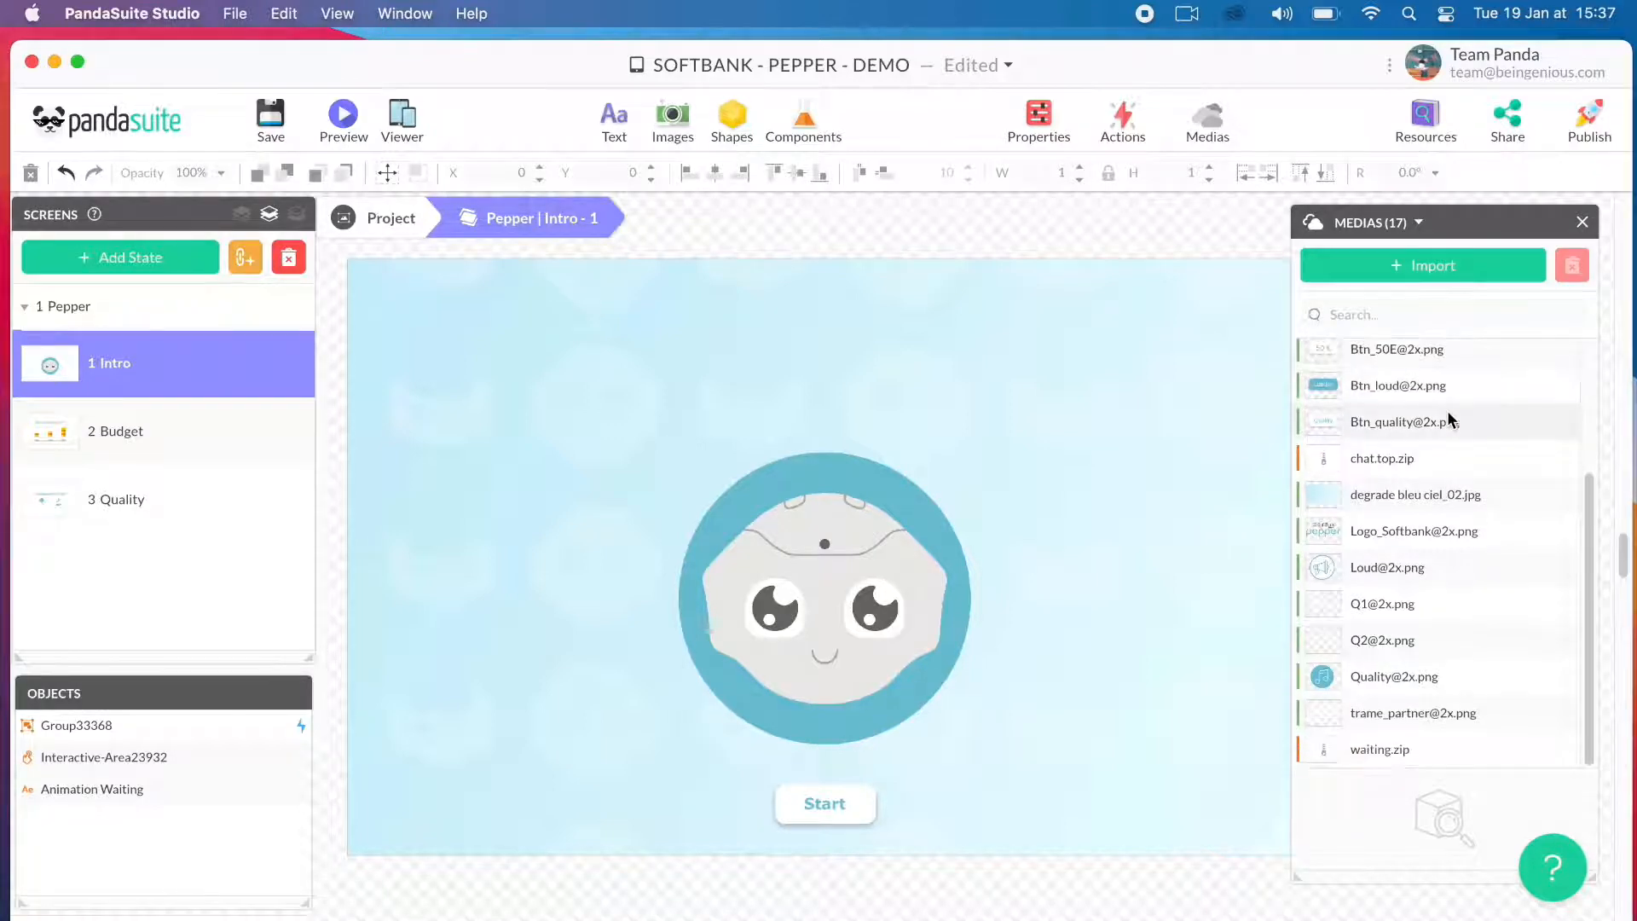
pyautogui.scroll(5, 1446, 411)
pyautogui.scroll(-5, 1445, 410)
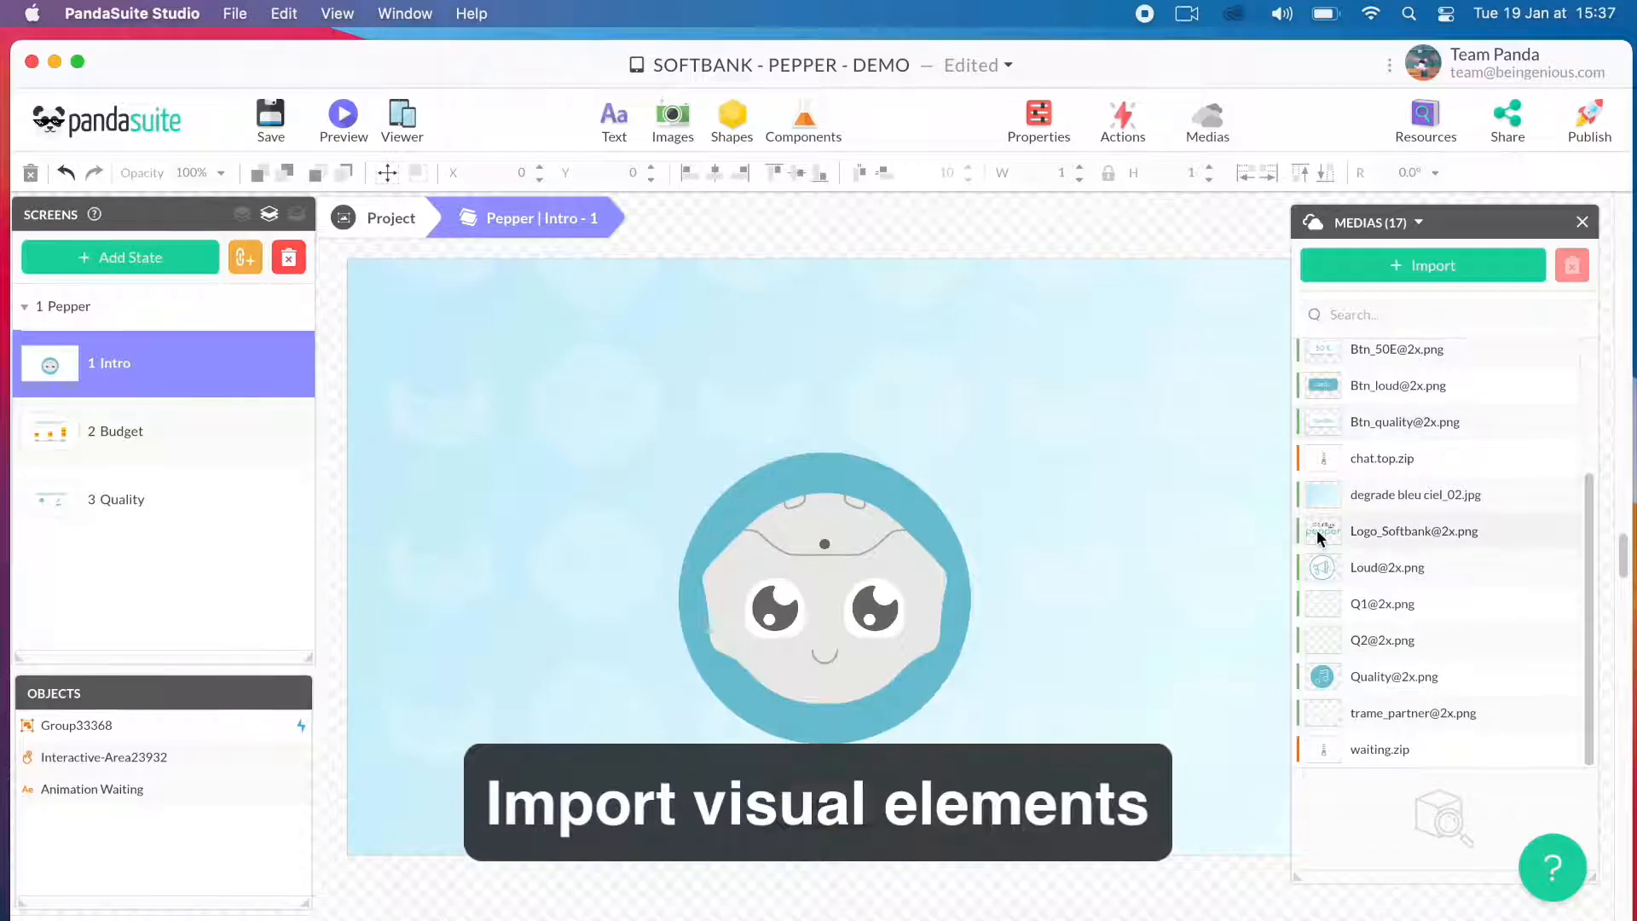
pyautogui.moveTo(1319, 535); pyautogui.dragTo(805, 343)
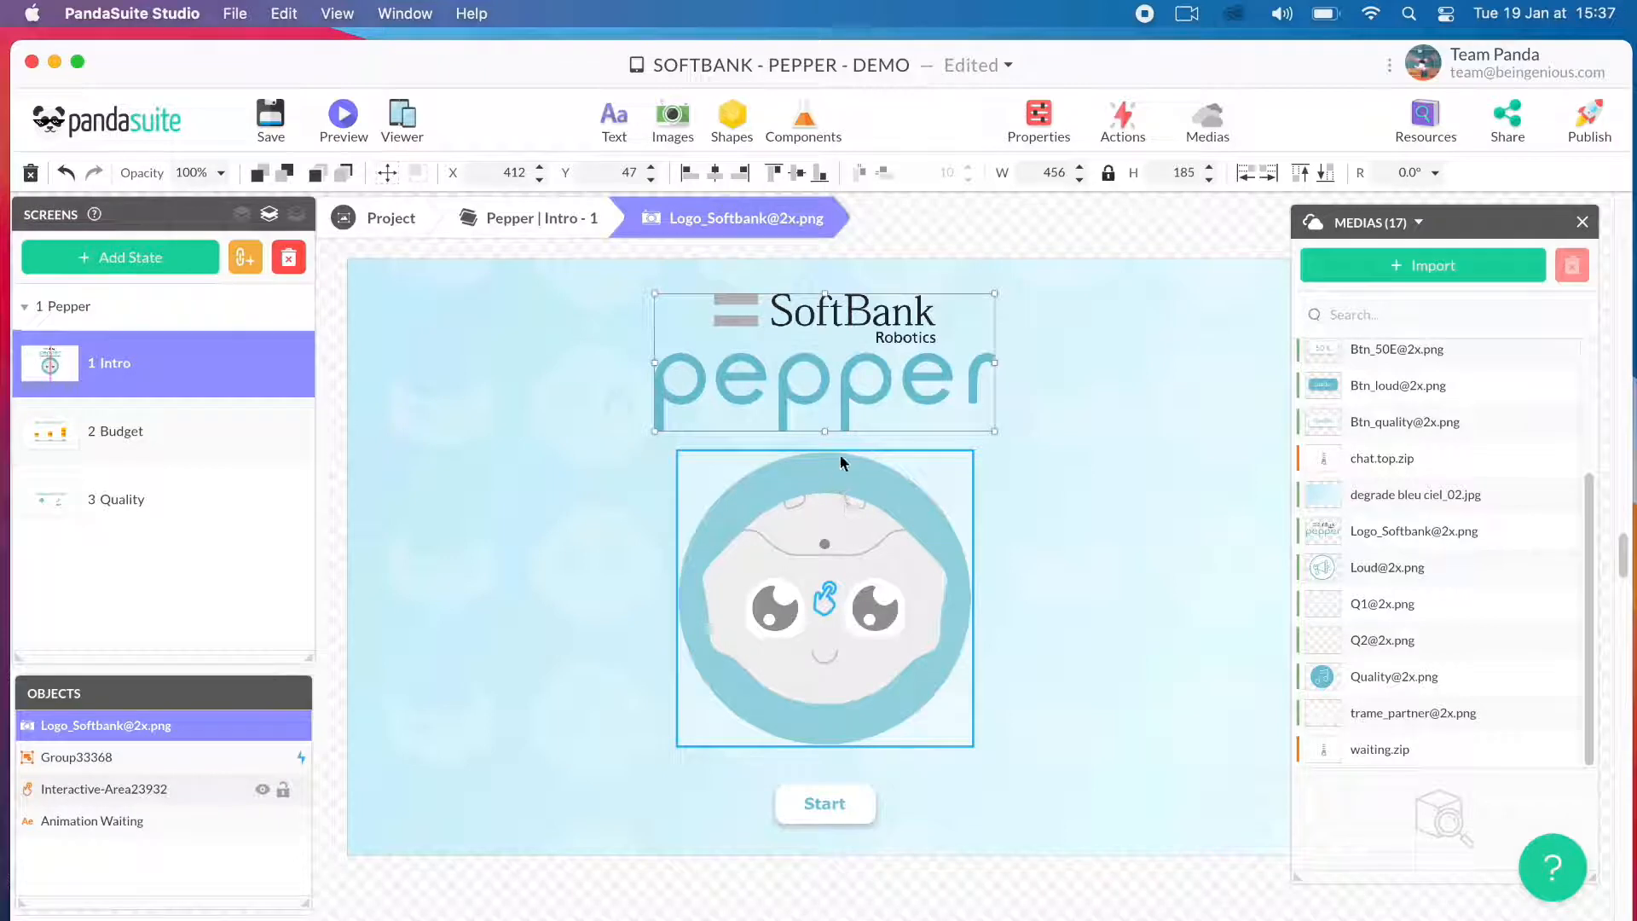
# - Look through the available components, including the Pepper Chat component
pyautogui.click(811, 126)
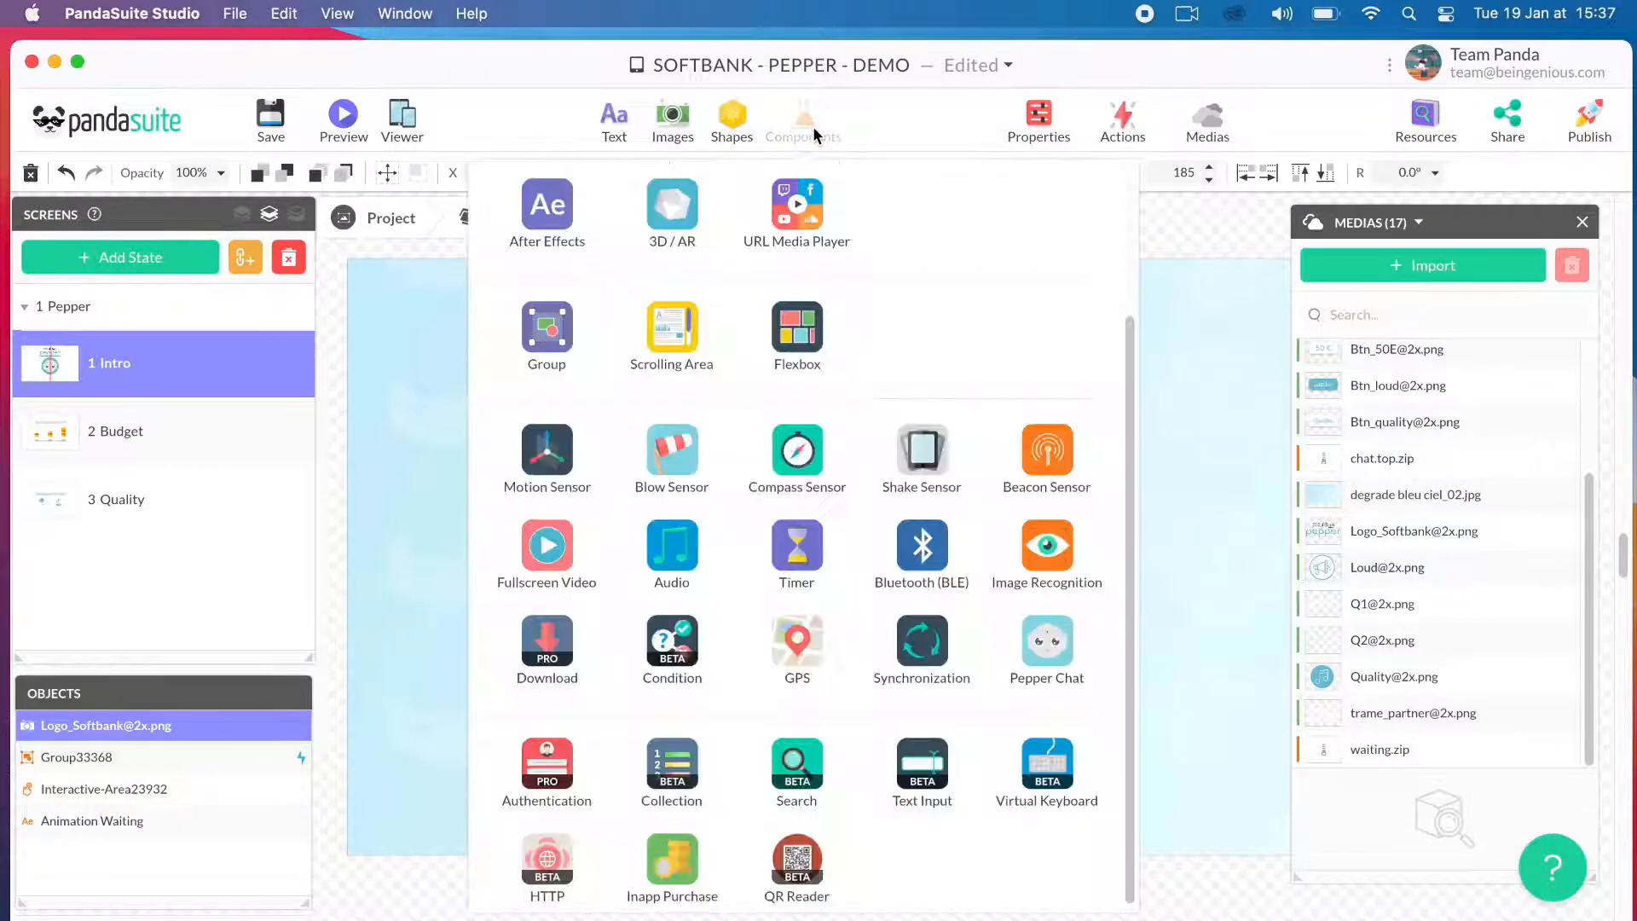
pyautogui.scroll(3, 859, 370)
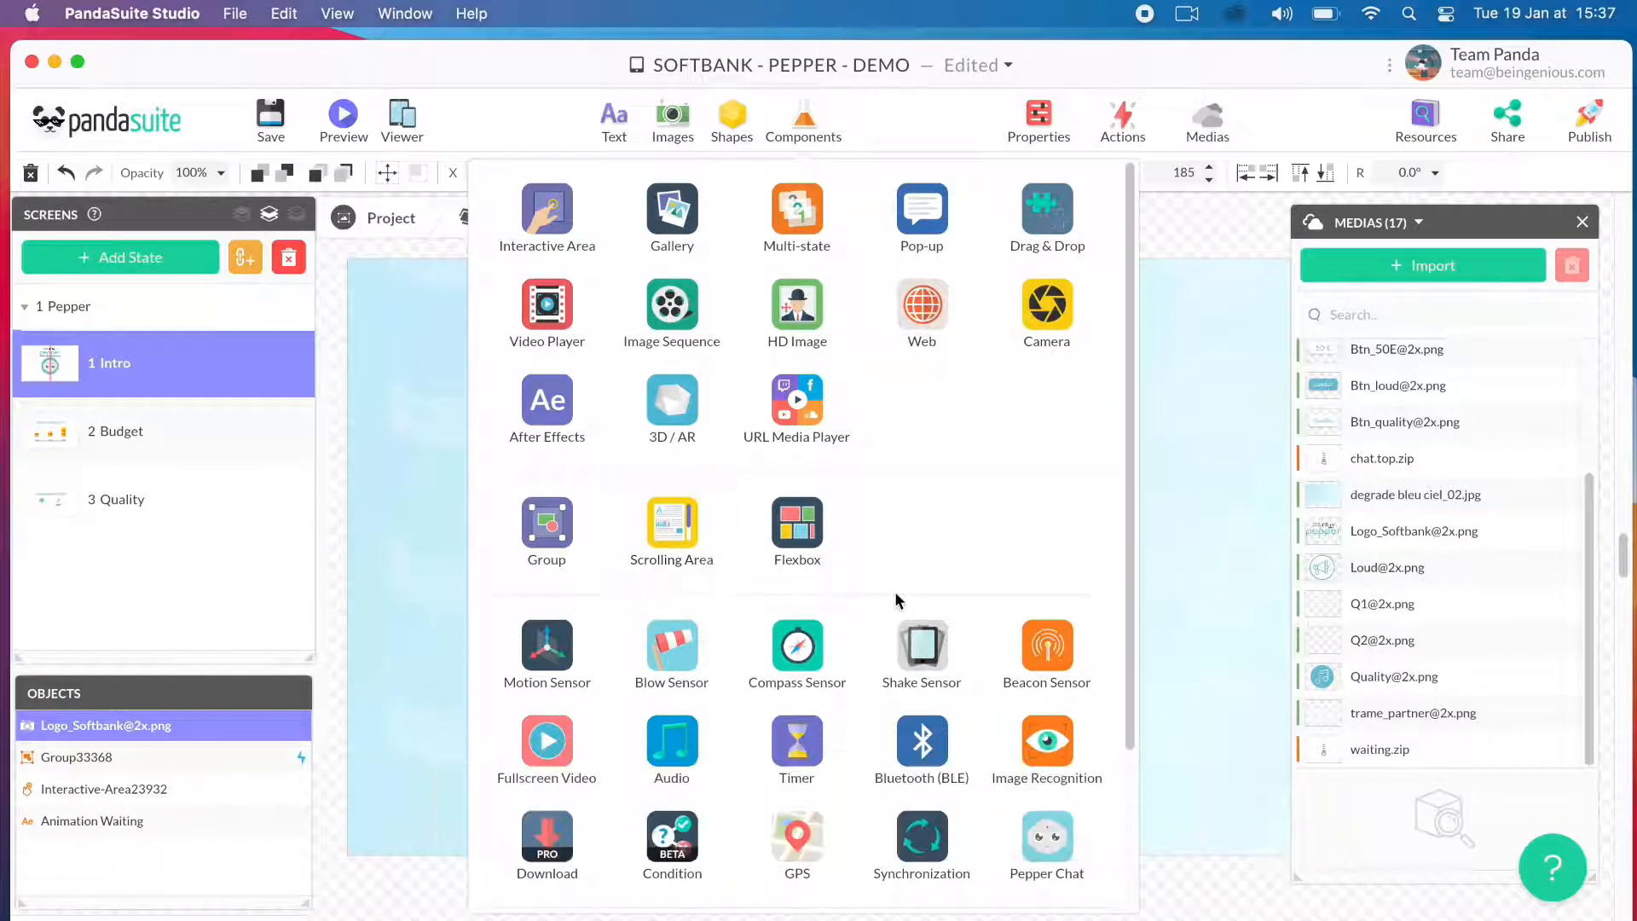
pyautogui.scroll(-3, 899, 601)
pyautogui.scroll(-2, 741, 714)
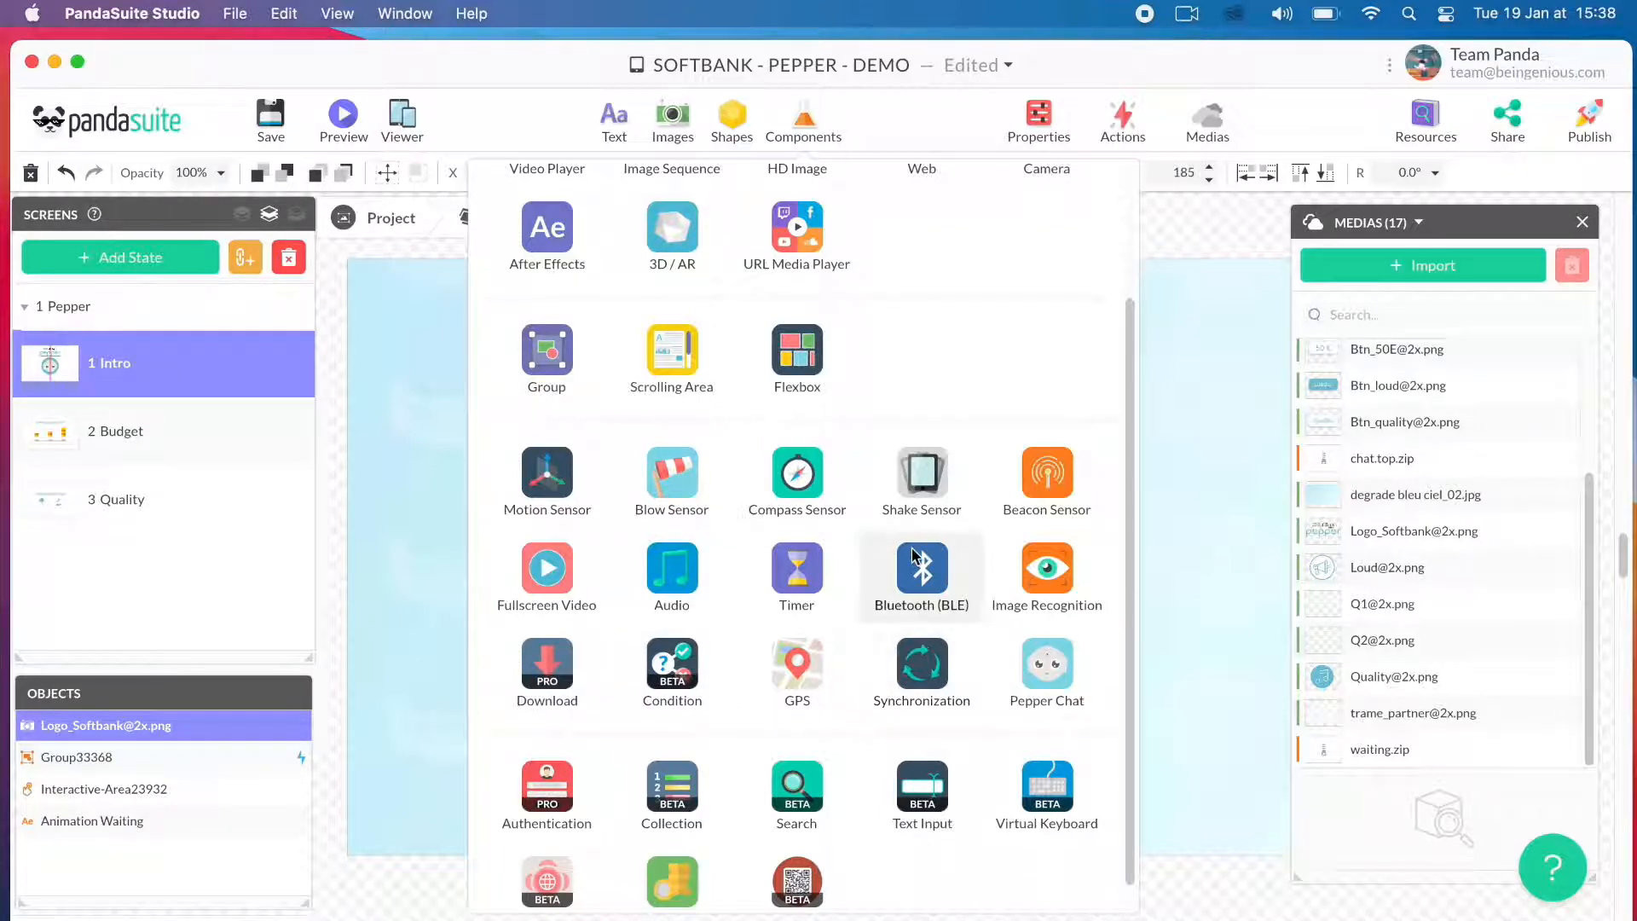
pyautogui.scroll(-1, 904, 537)
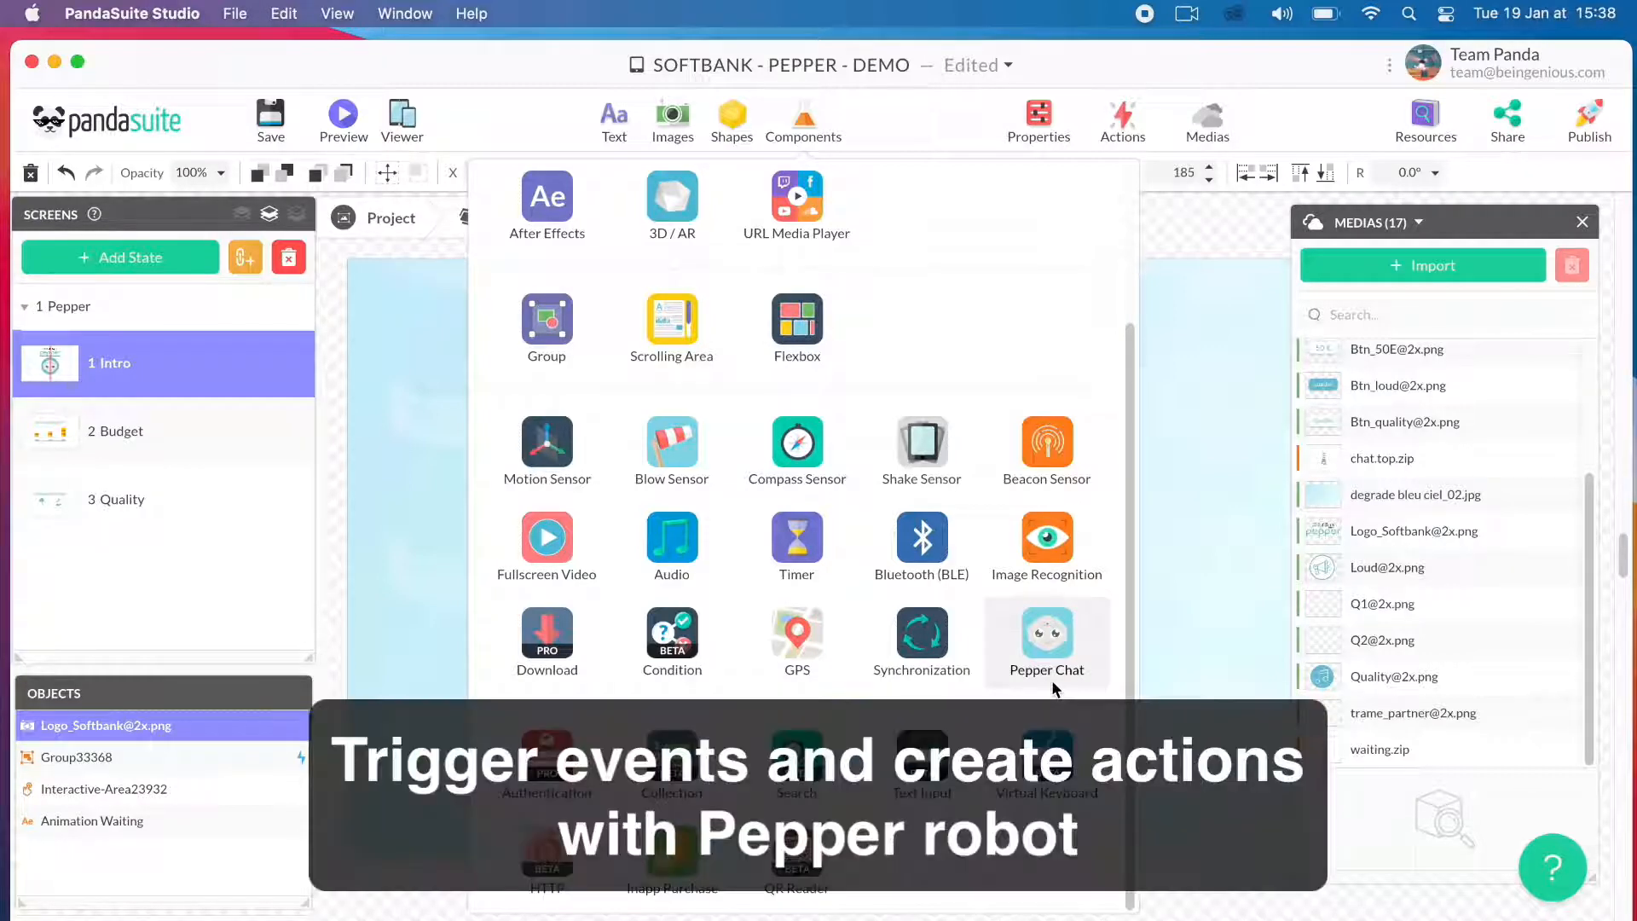
pyautogui.click(1172, 587)
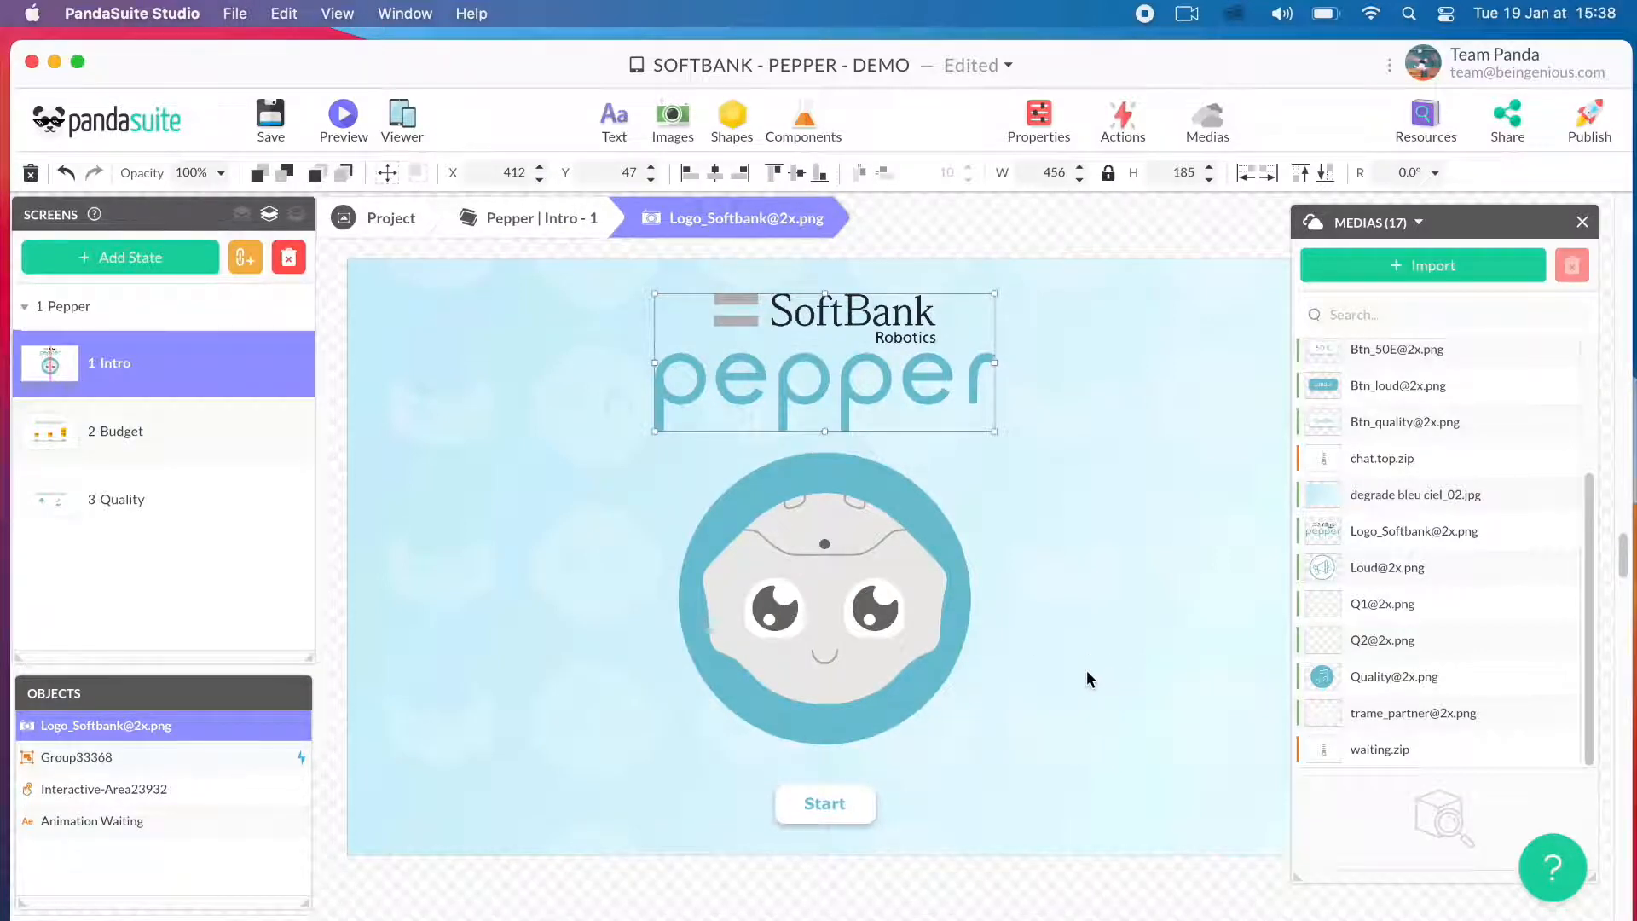
# - Add a single-tap trigger to the robot face's interactive area that interacts with the Pepper-Chat component in the foreground
pyautogui.click(833, 665)
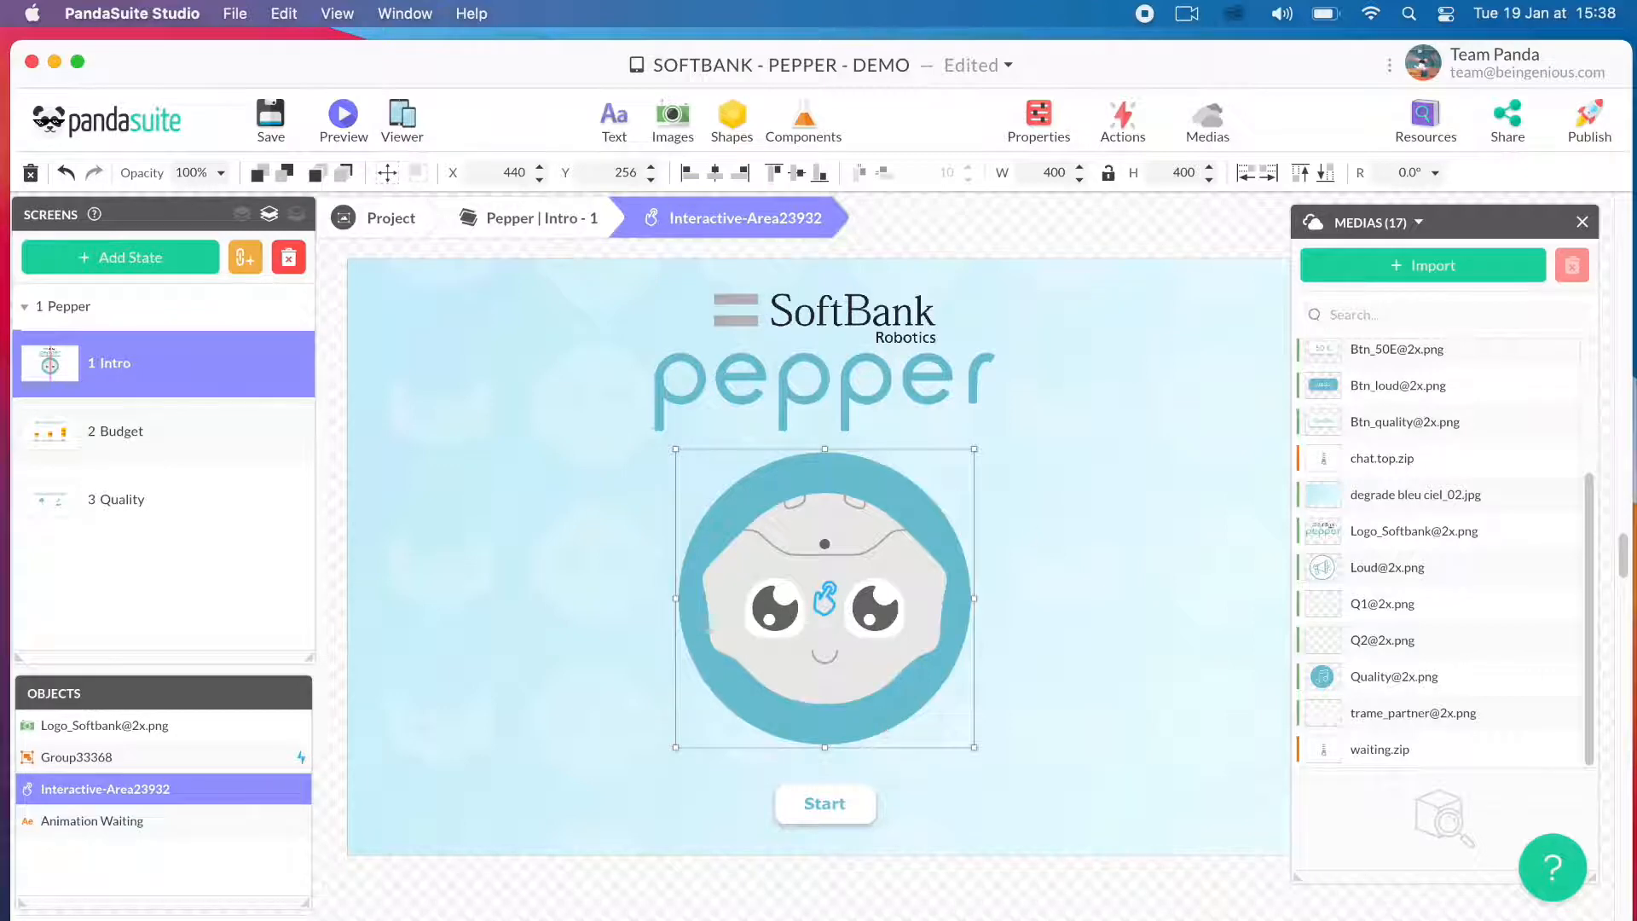
pyautogui.click(1582, 222)
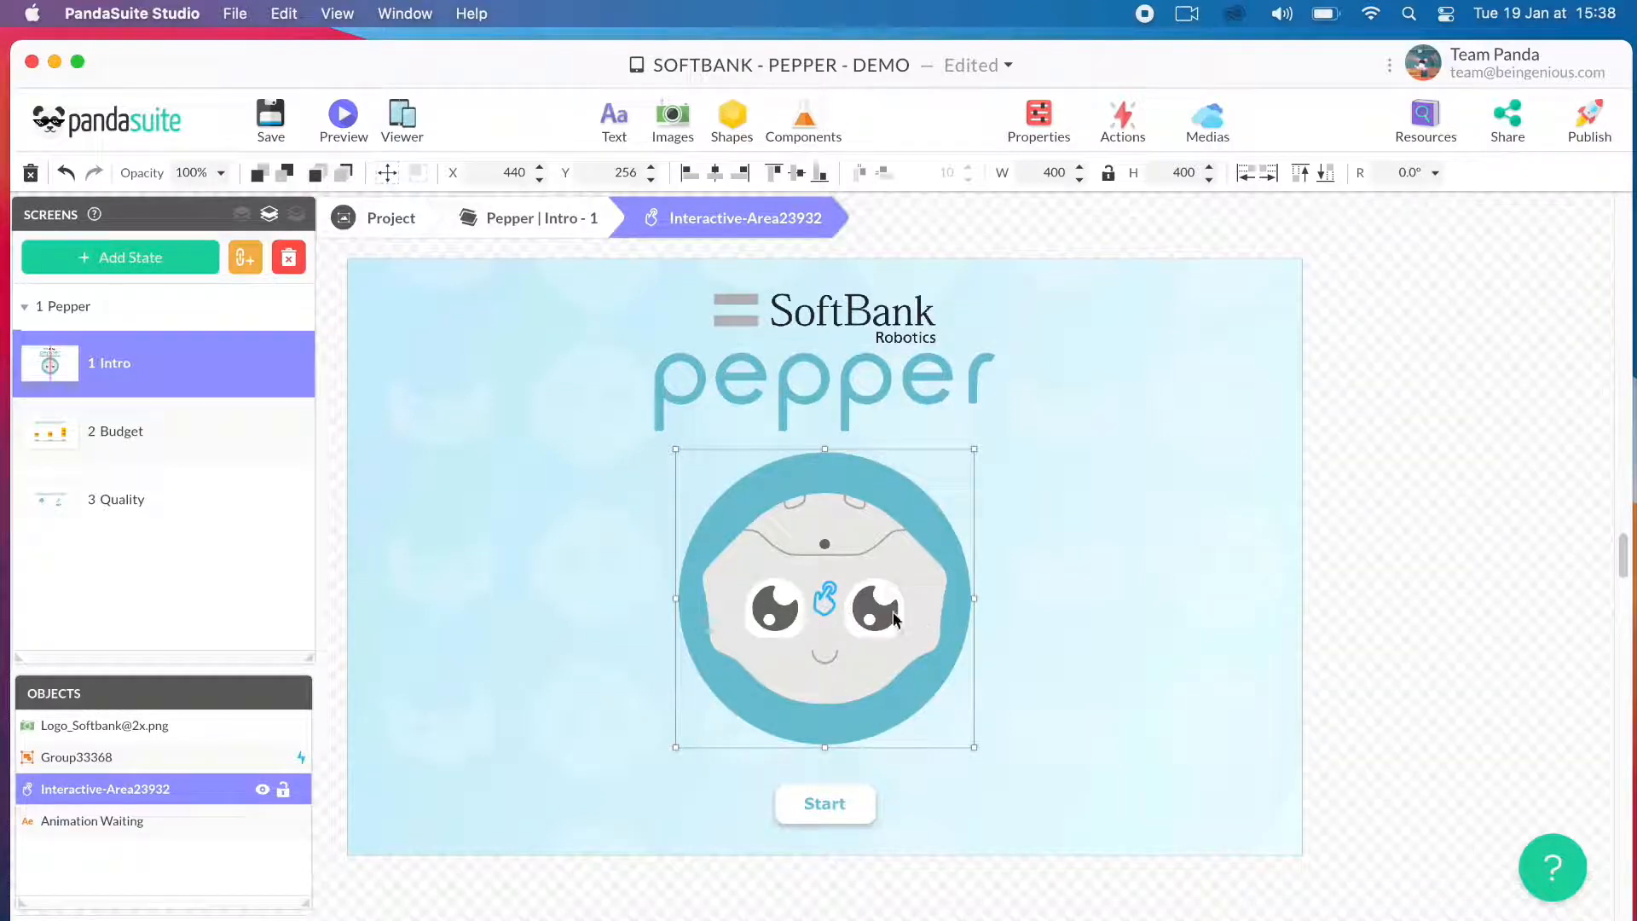
pyautogui.click(1123, 123)
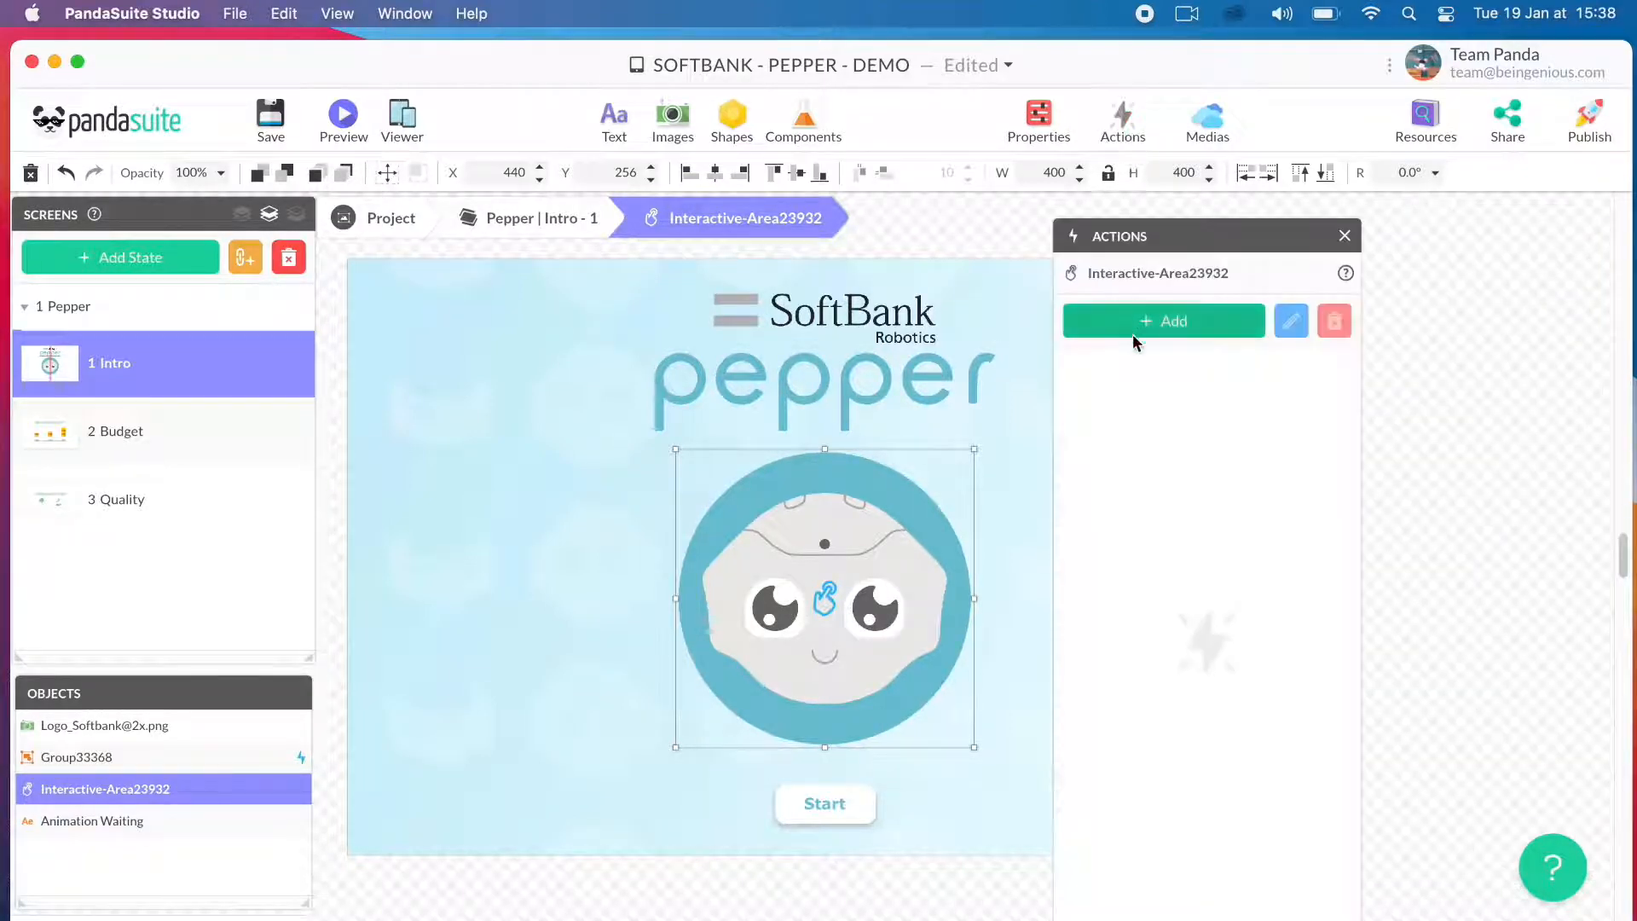
pyautogui.click(1164, 320)
pyautogui.click(1126, 447)
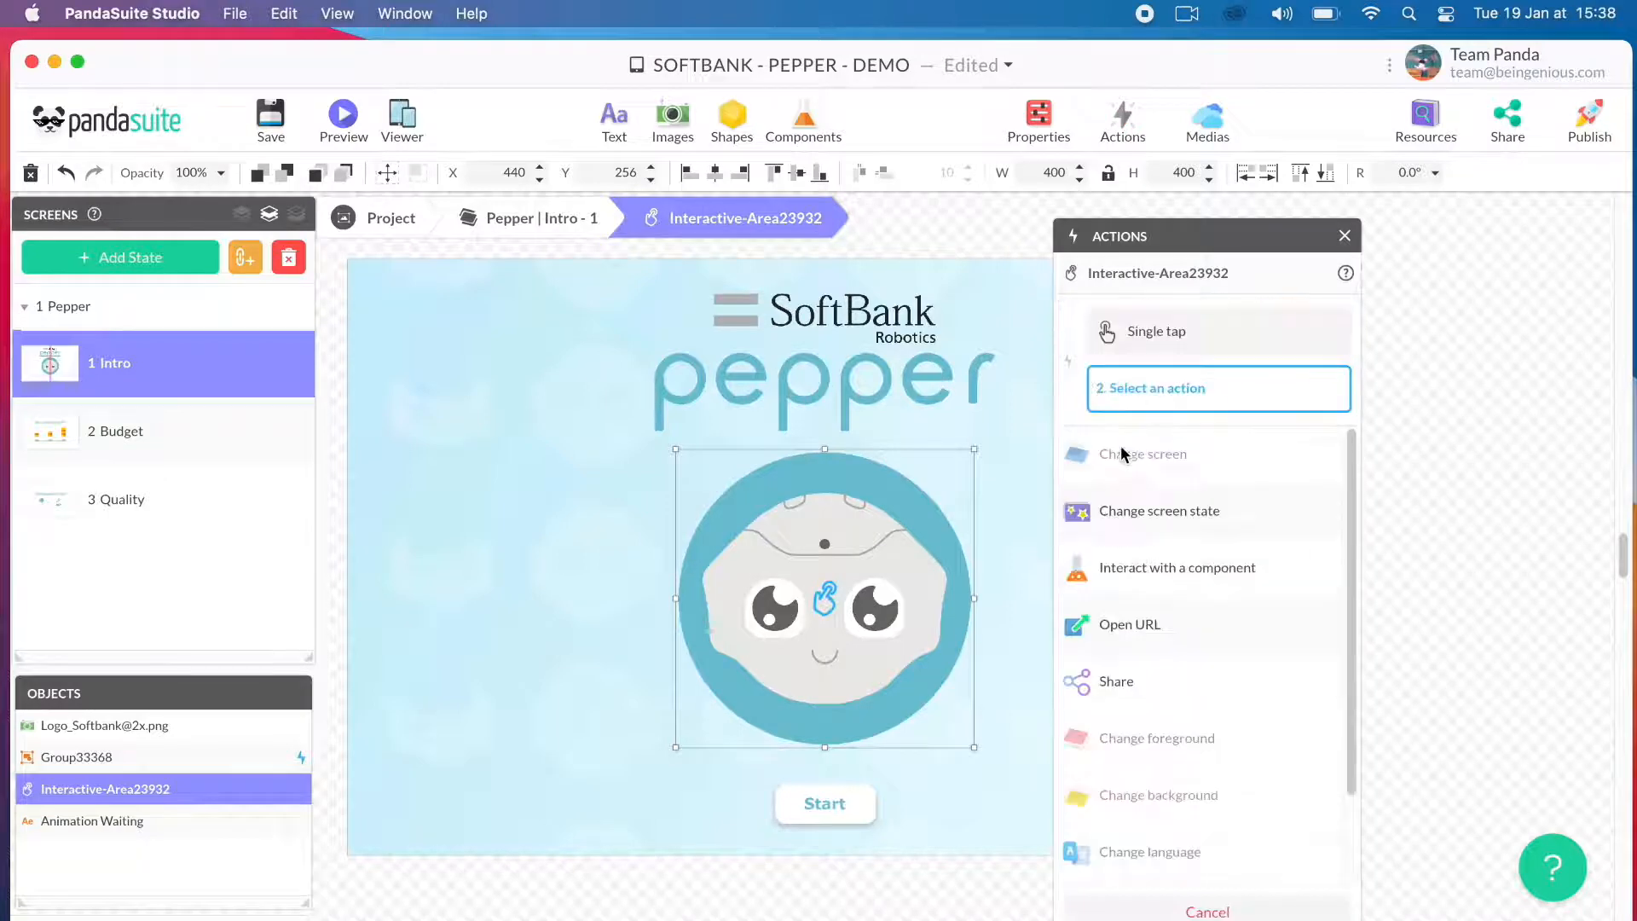
pyautogui.click(1138, 568)
pyautogui.click(370, 224)
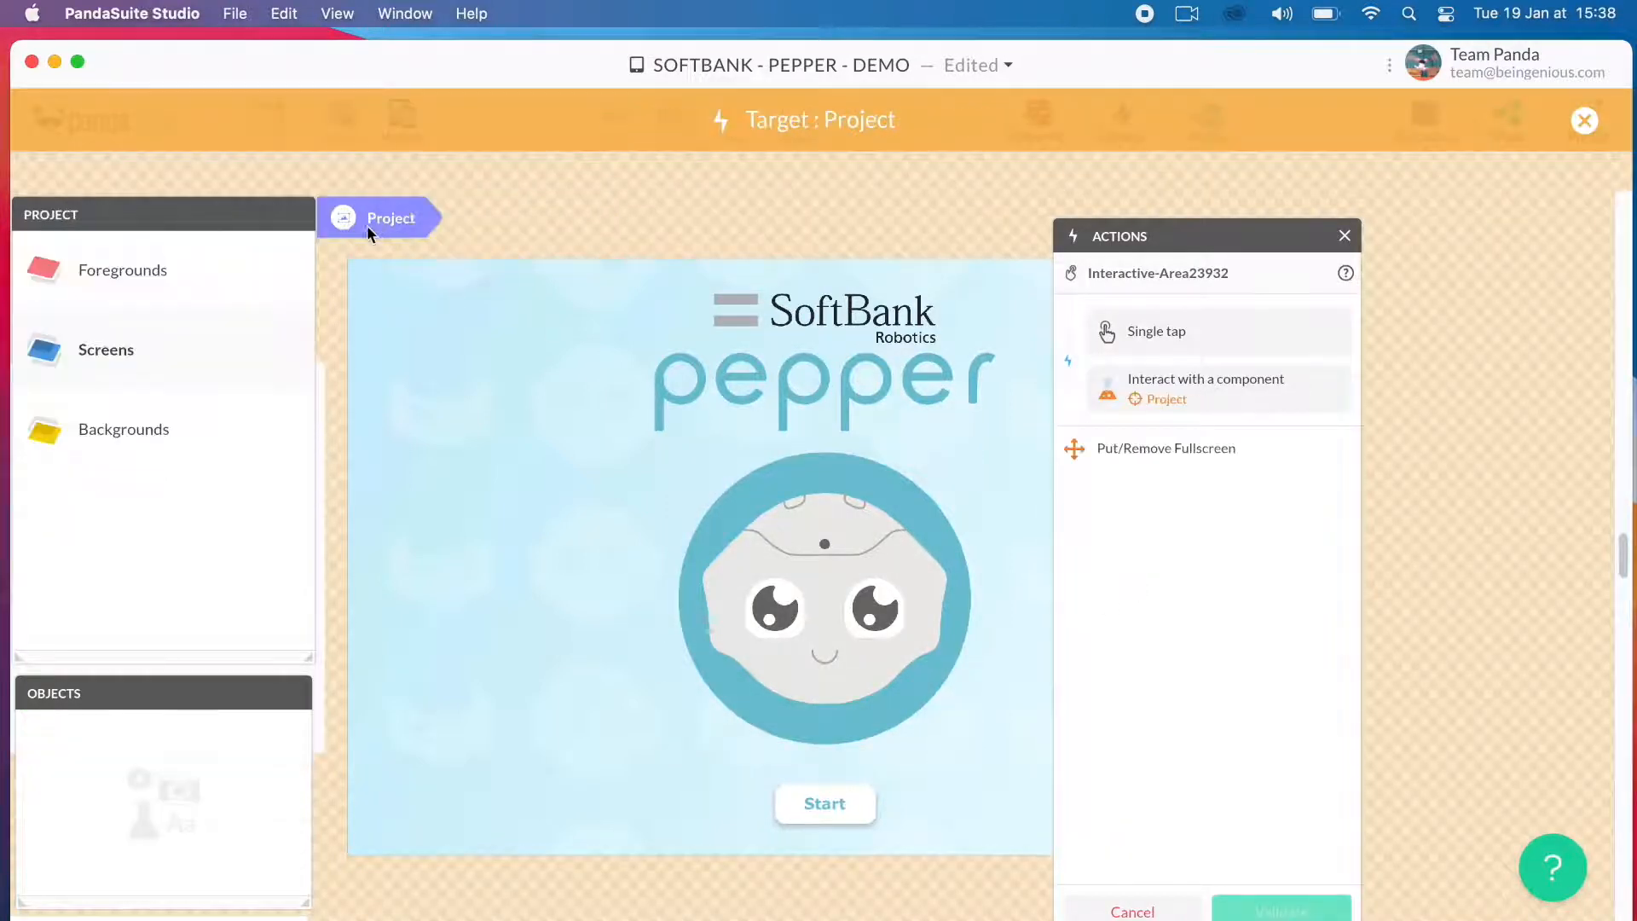
pyautogui.click(222, 260)
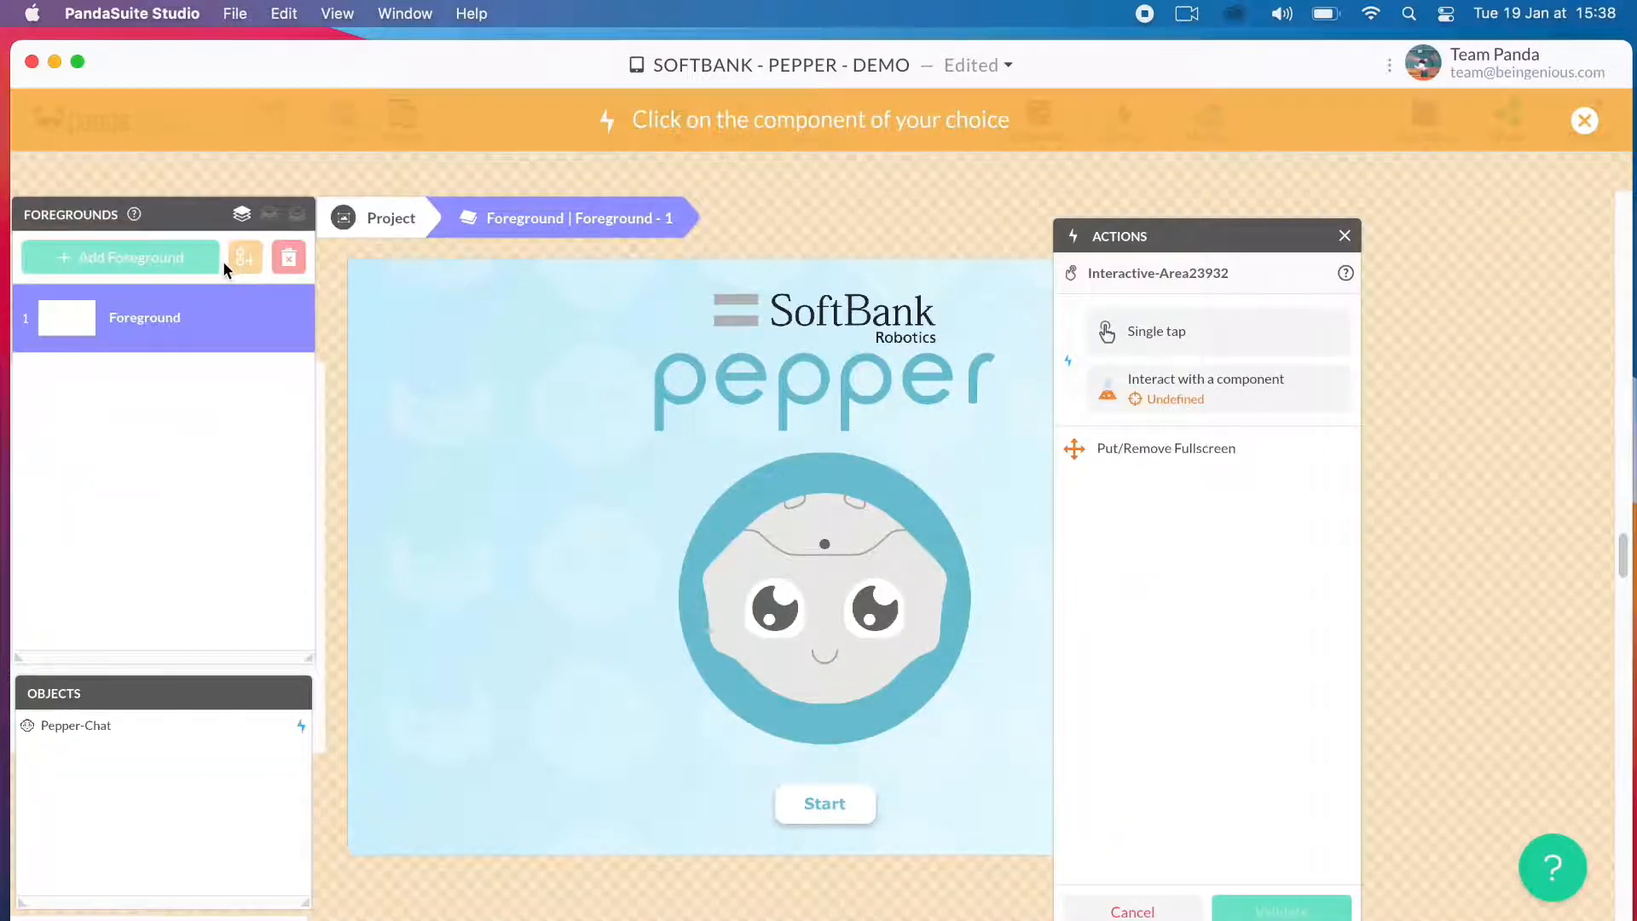
pyautogui.click(138, 735)
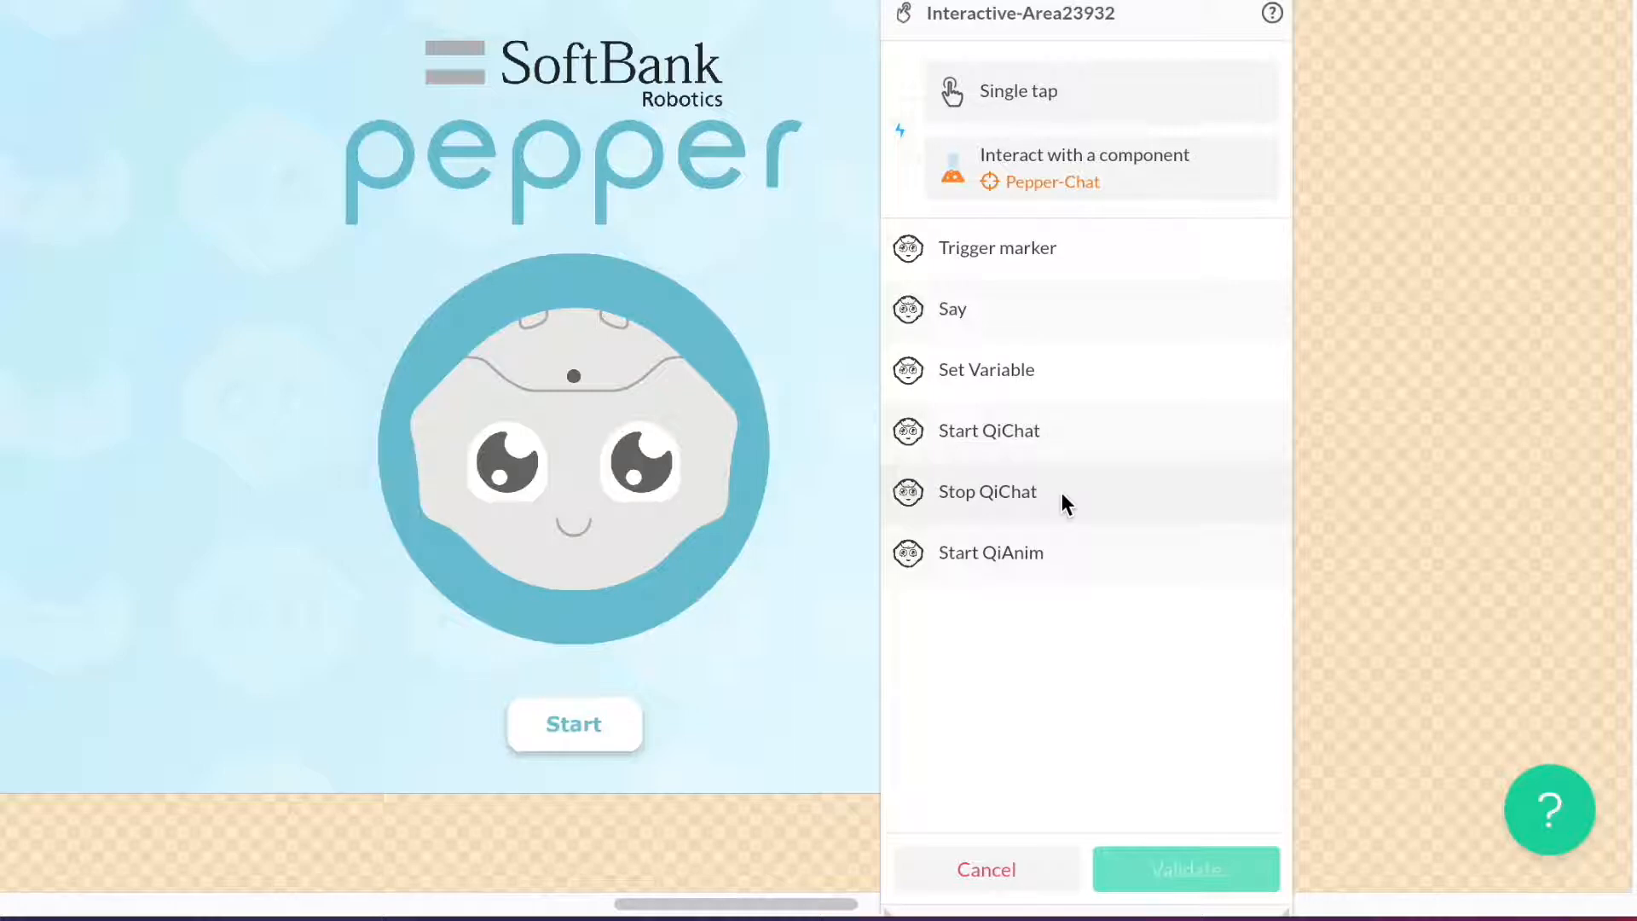
# - Make the tap action Start QiAnim with the Funny A001 animation, and save the project
pyautogui.click(1066, 554)
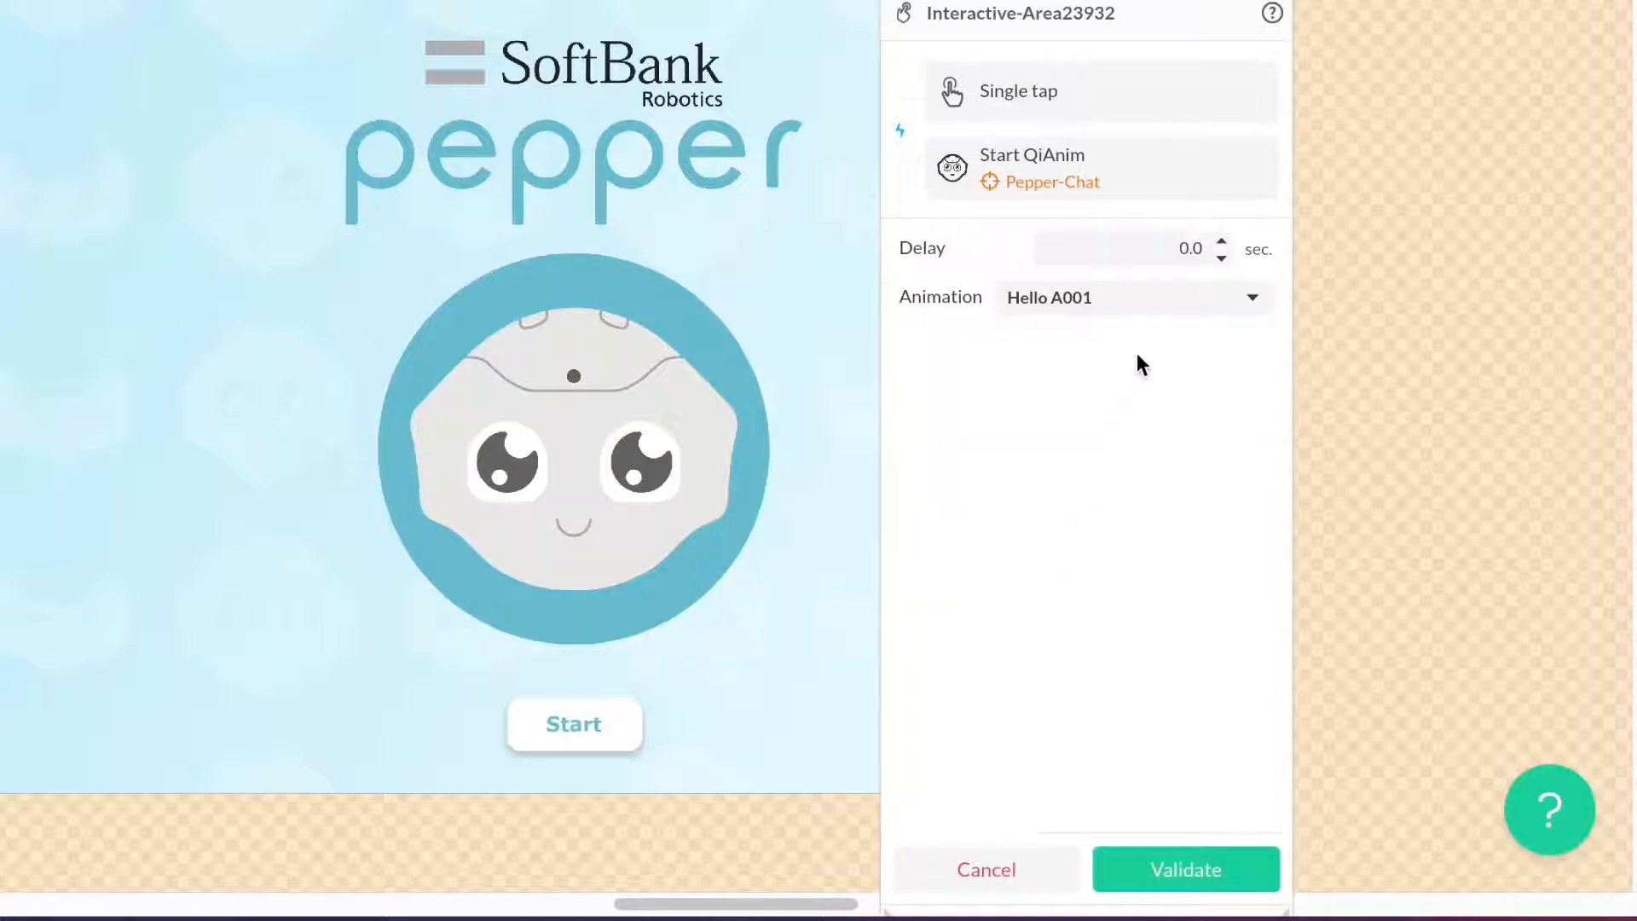
pyautogui.click(1129, 317)
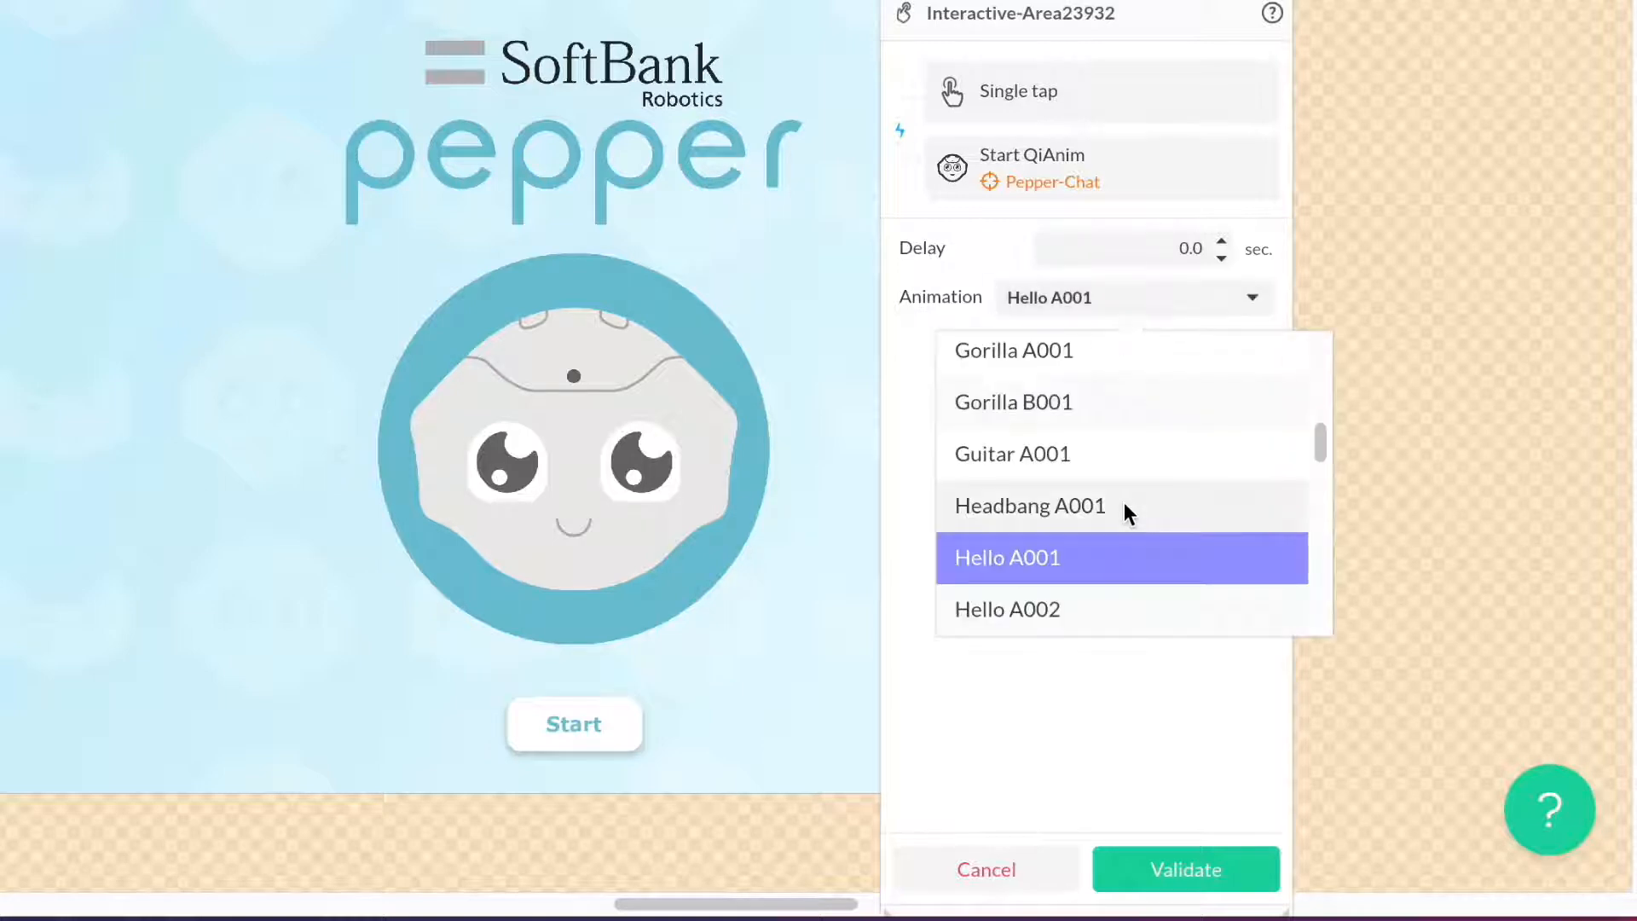
pyautogui.scroll(1, 1124, 509)
pyautogui.scroll(-3, 1124, 510)
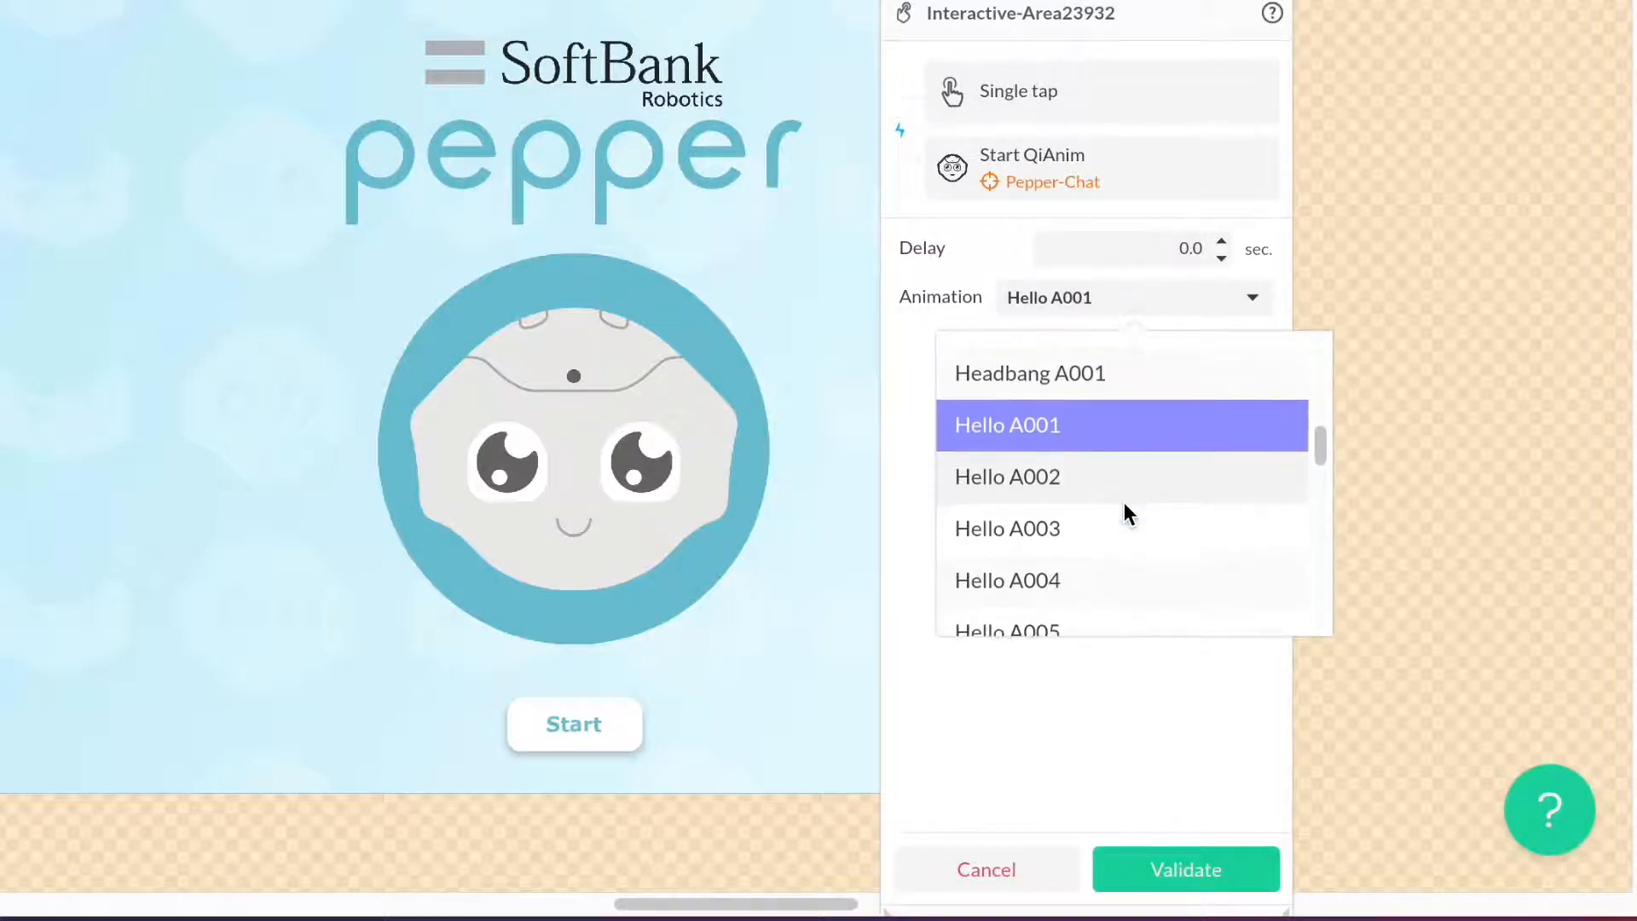
pyautogui.scroll(-5, 1123, 509)
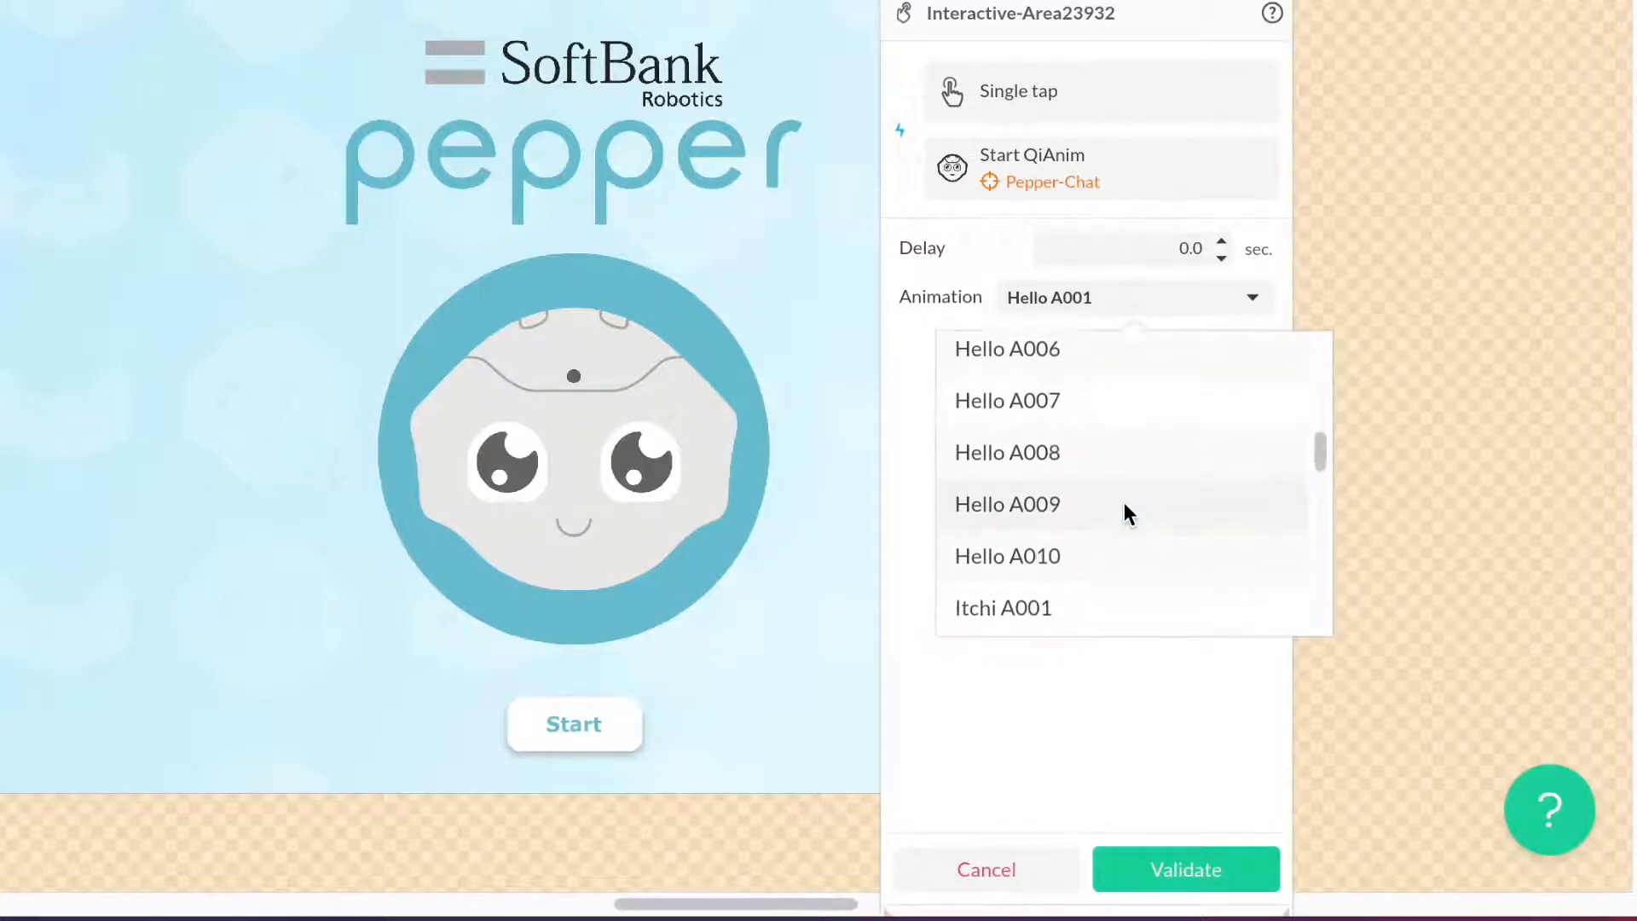
pyautogui.scroll(-1, 1124, 504)
pyautogui.scroll(4, 1123, 504)
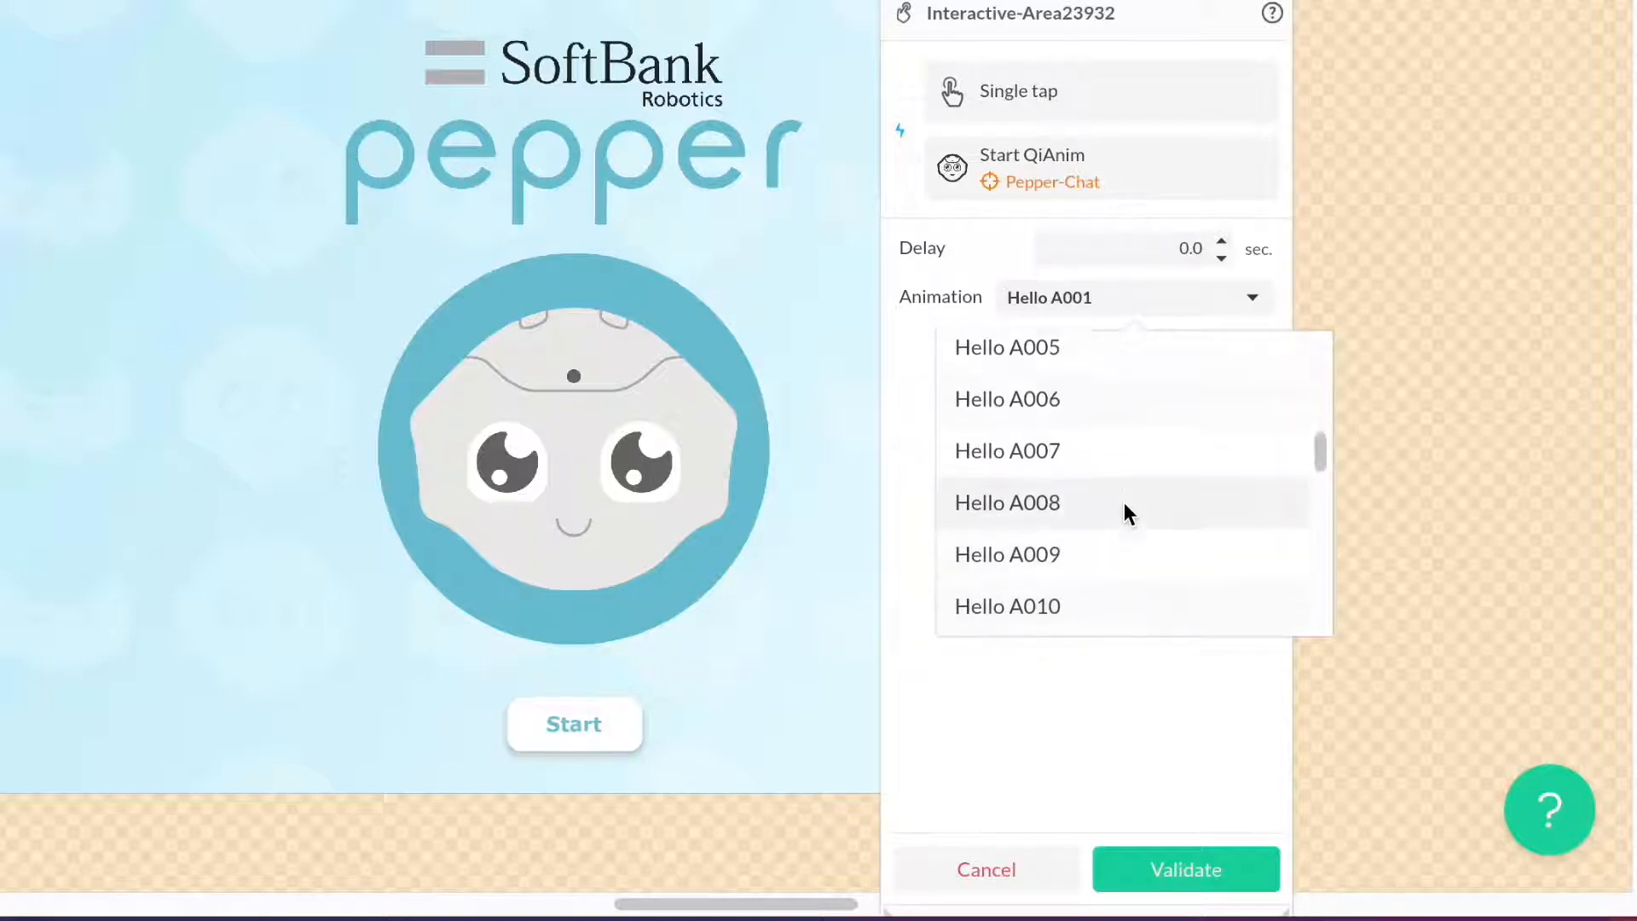
pyautogui.scroll(2, 1124, 508)
pyautogui.scroll(-1, 1124, 508)
pyautogui.scroll(5, 1123, 508)
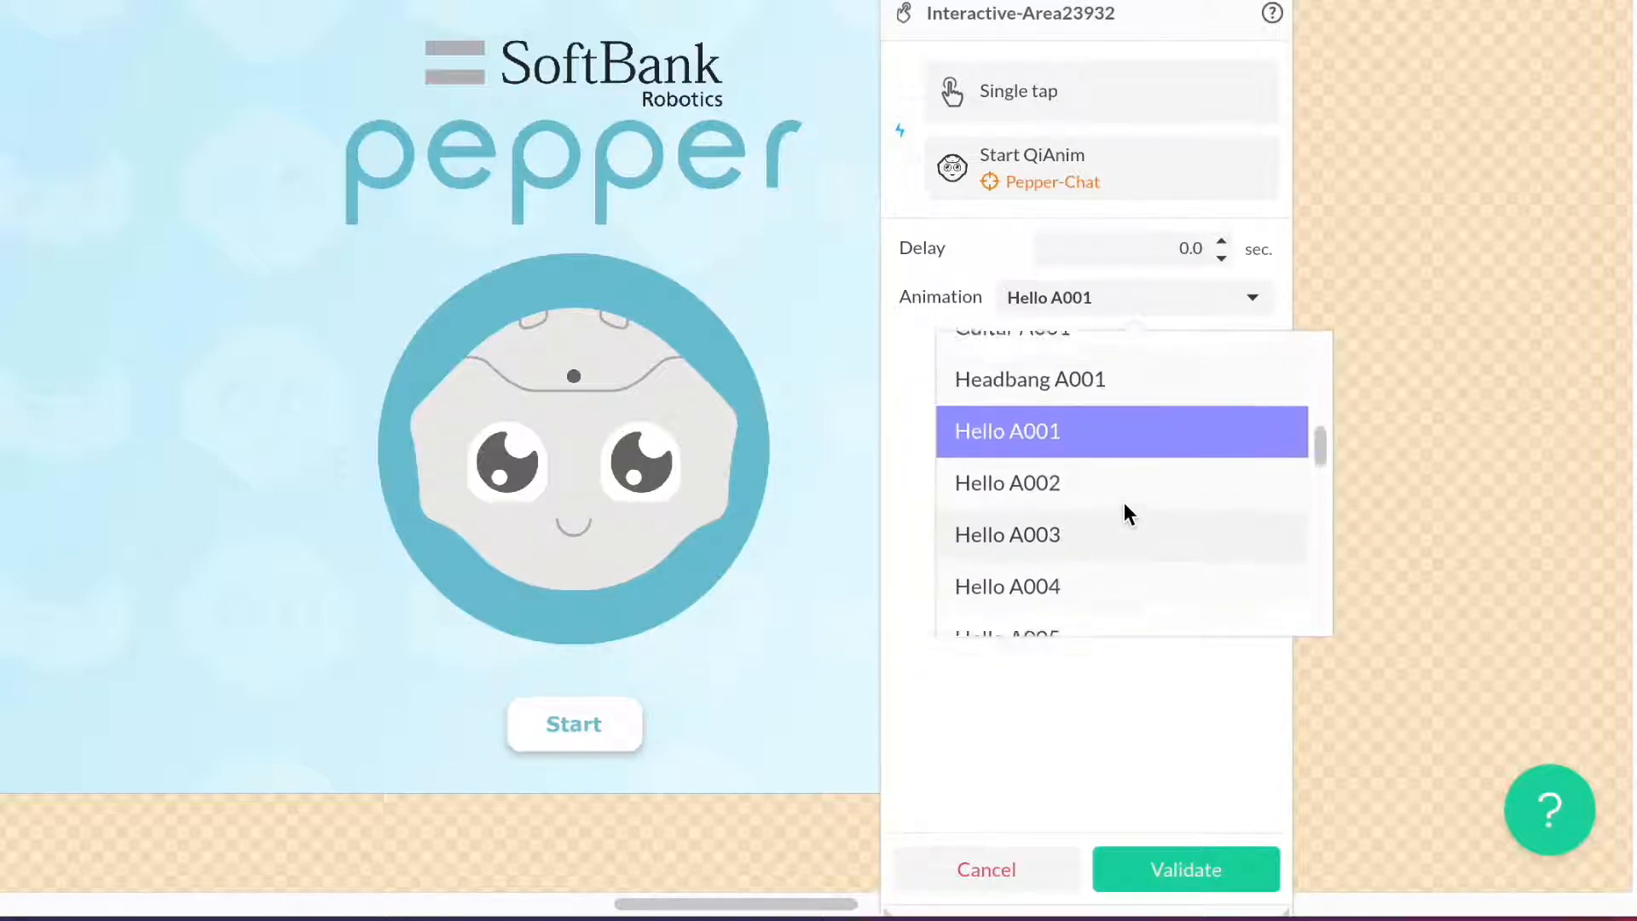
pyautogui.scroll(6, 1125, 510)
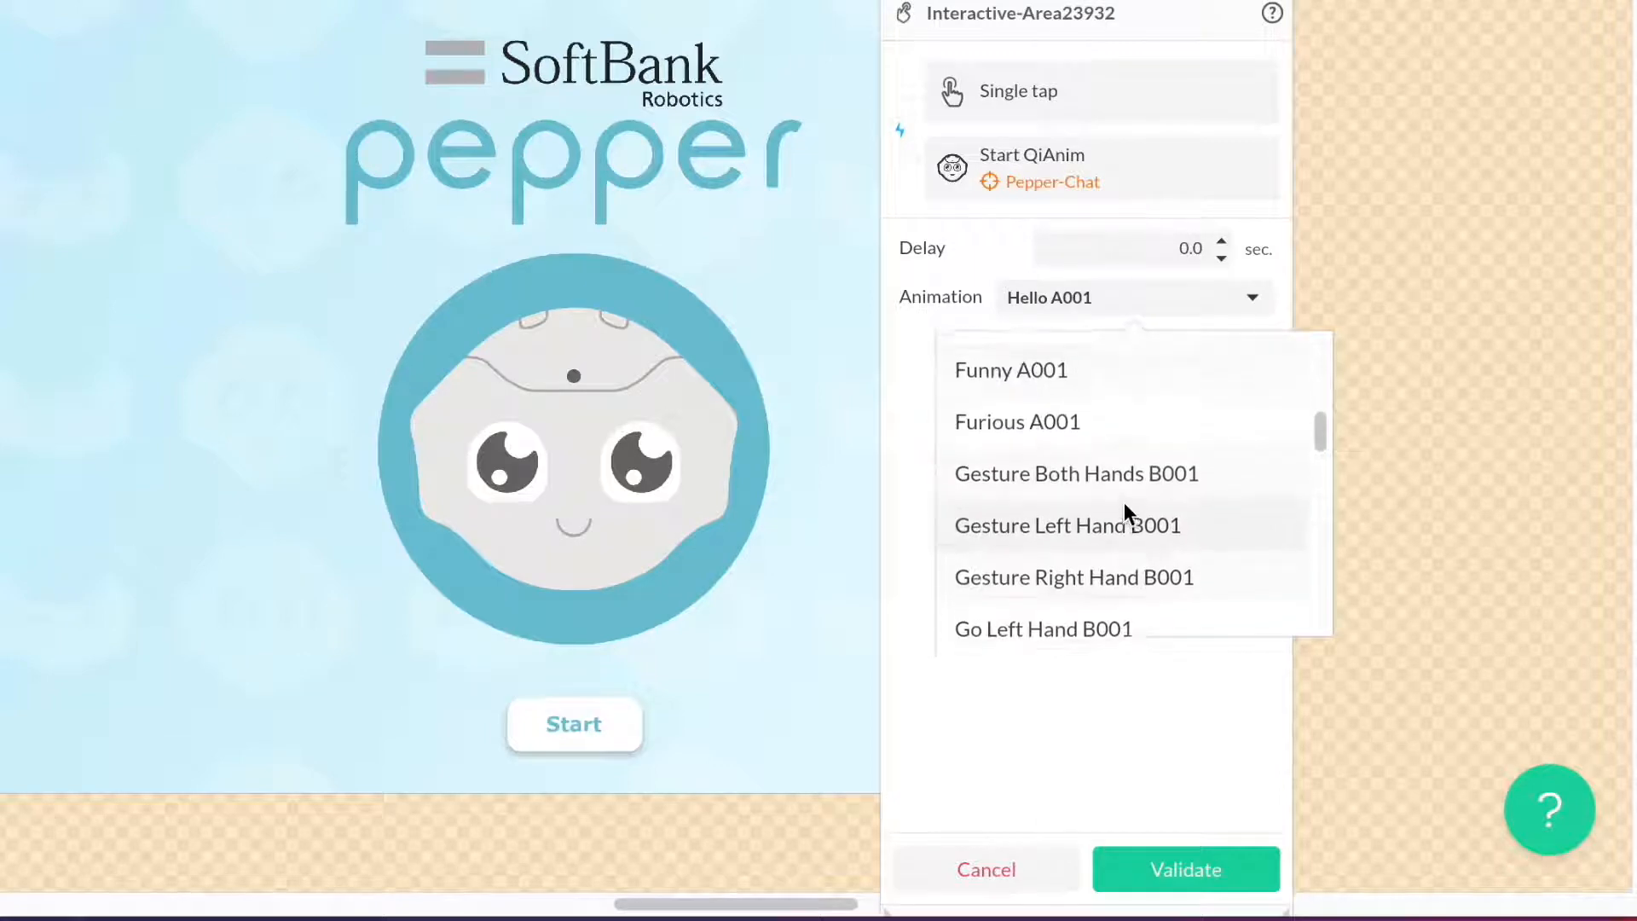
pyautogui.click(1144, 521)
pyautogui.click(1154, 299)
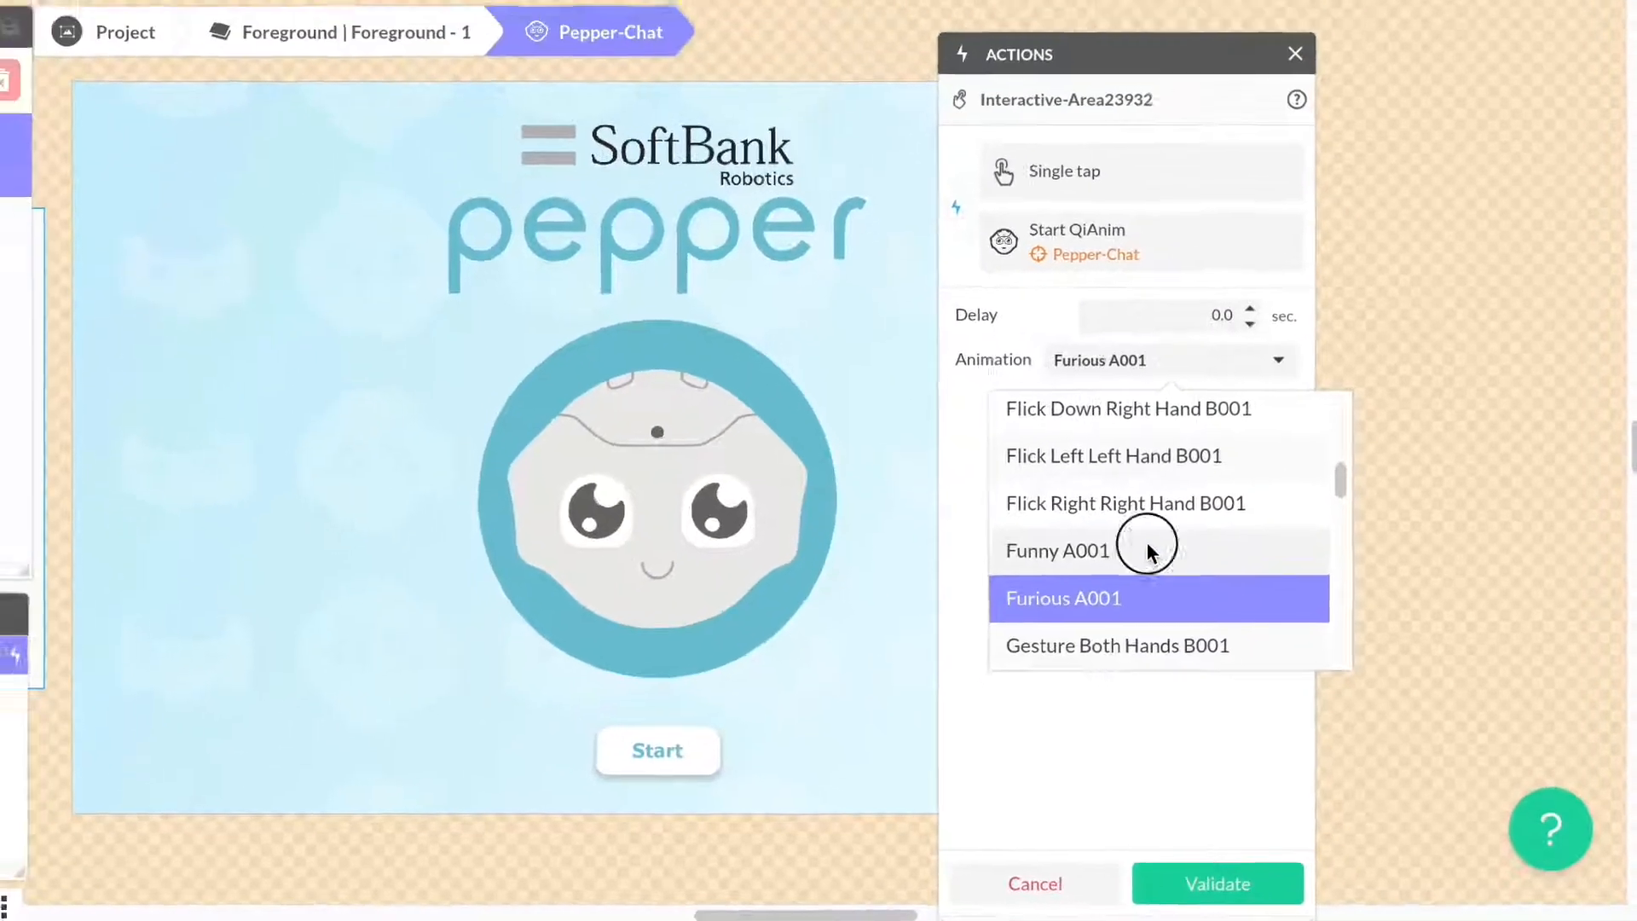
pyautogui.click(1147, 550)
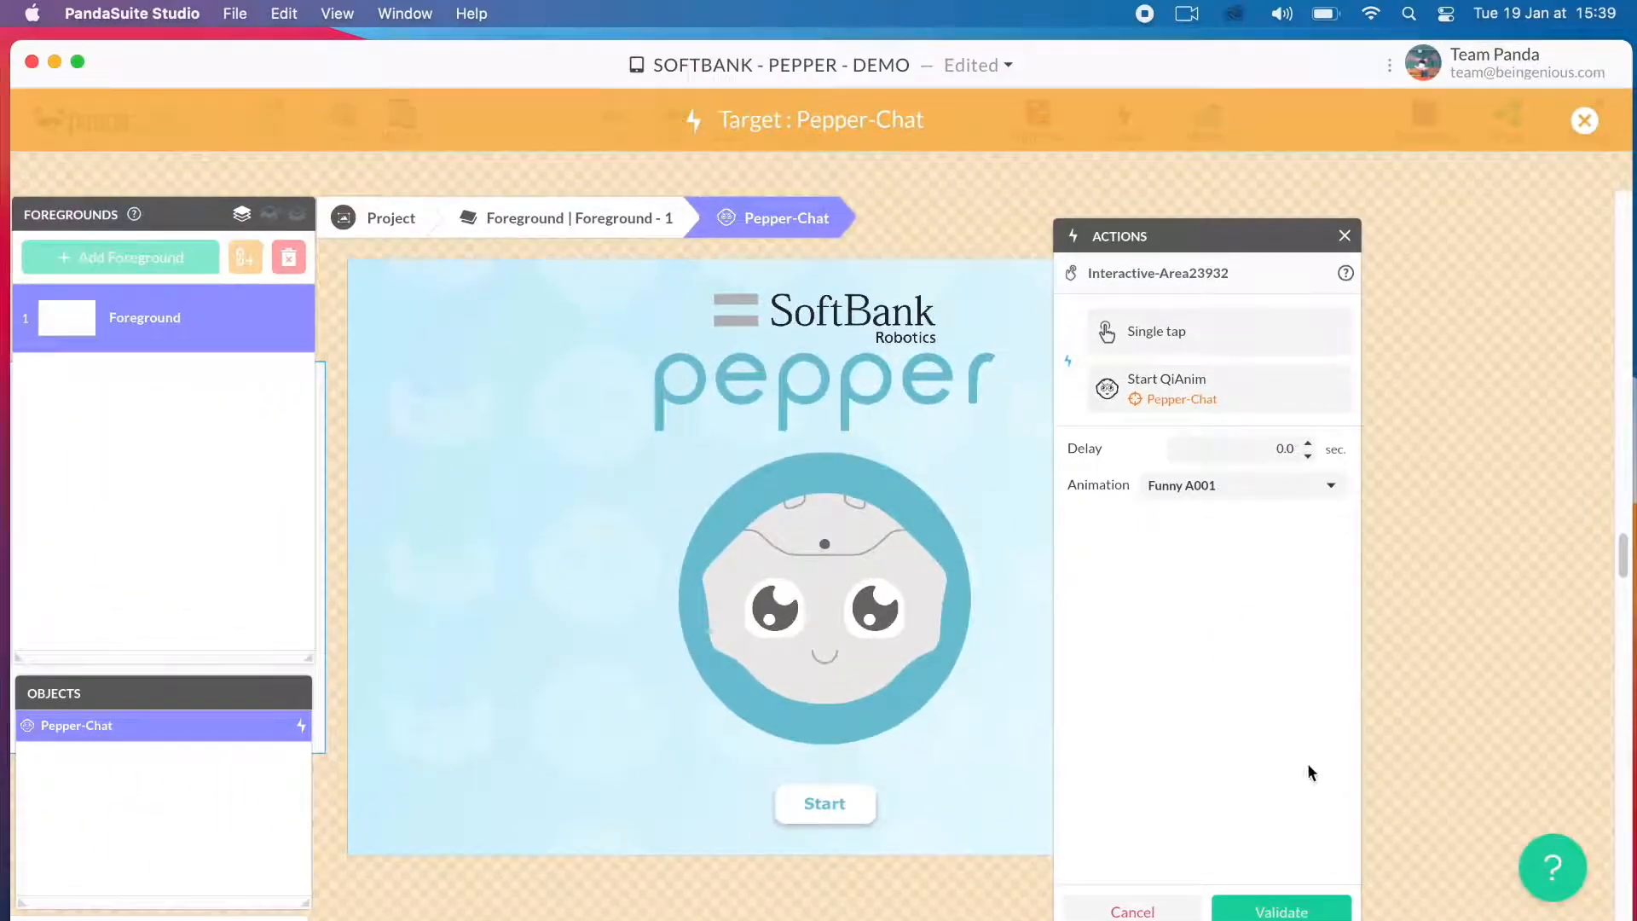
pyautogui.click(1279, 910)
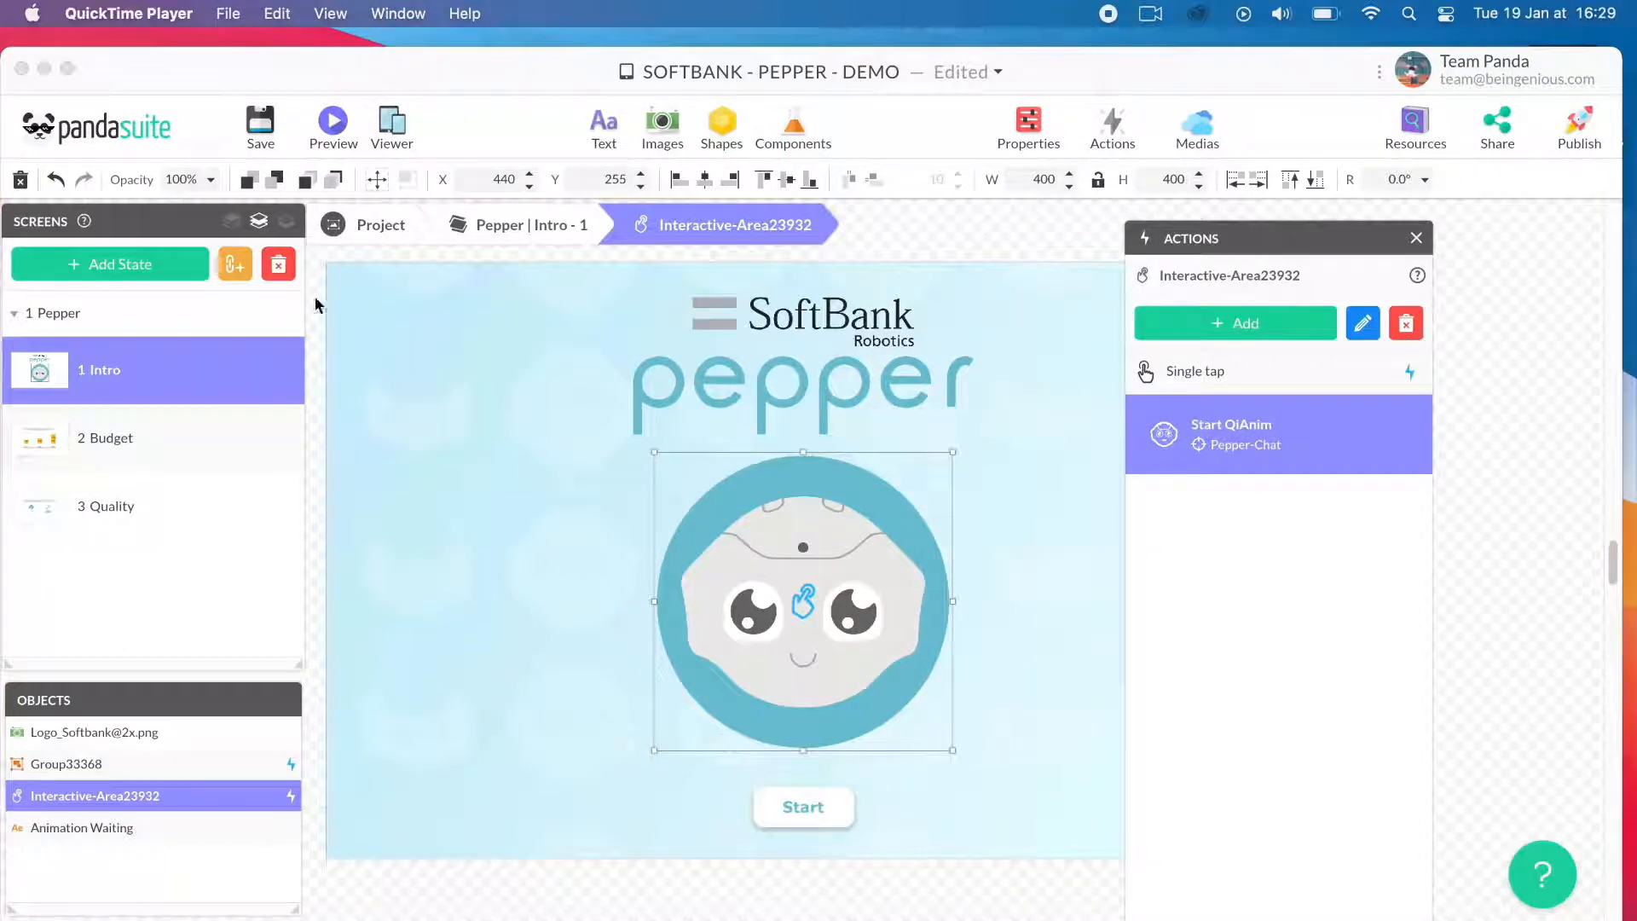
pyautogui.click(260, 138)
pyautogui.click(260, 138)
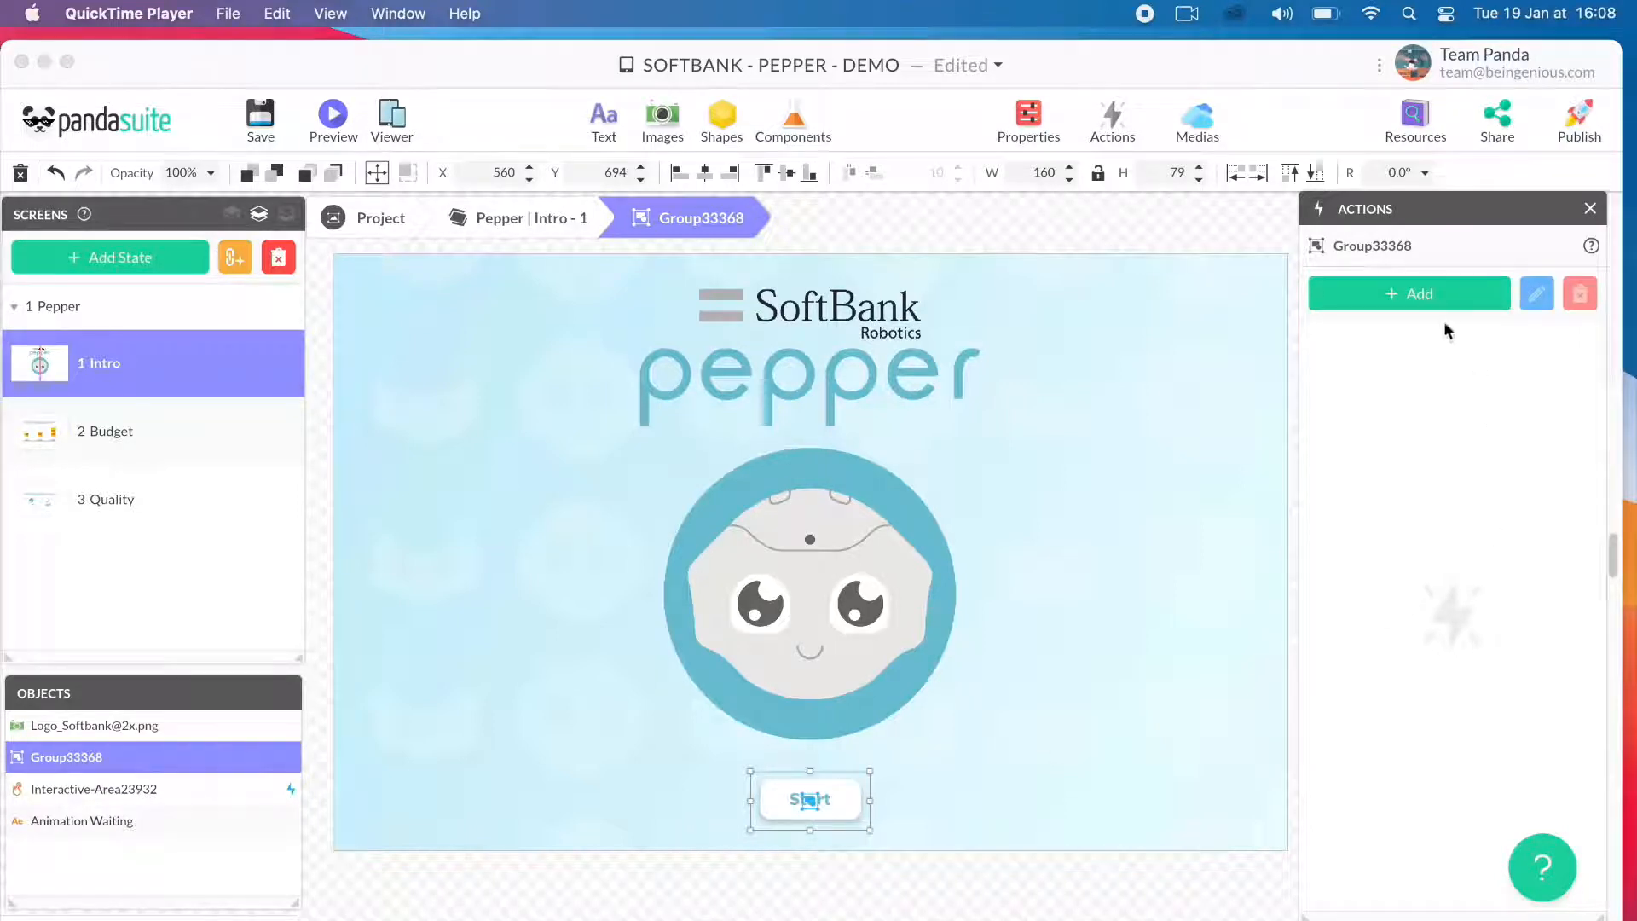
# - Add a single-tap action to the Start button group that performs Start QiChat on the foreground's Pepper-Chat component
pyautogui.click(1421, 294)
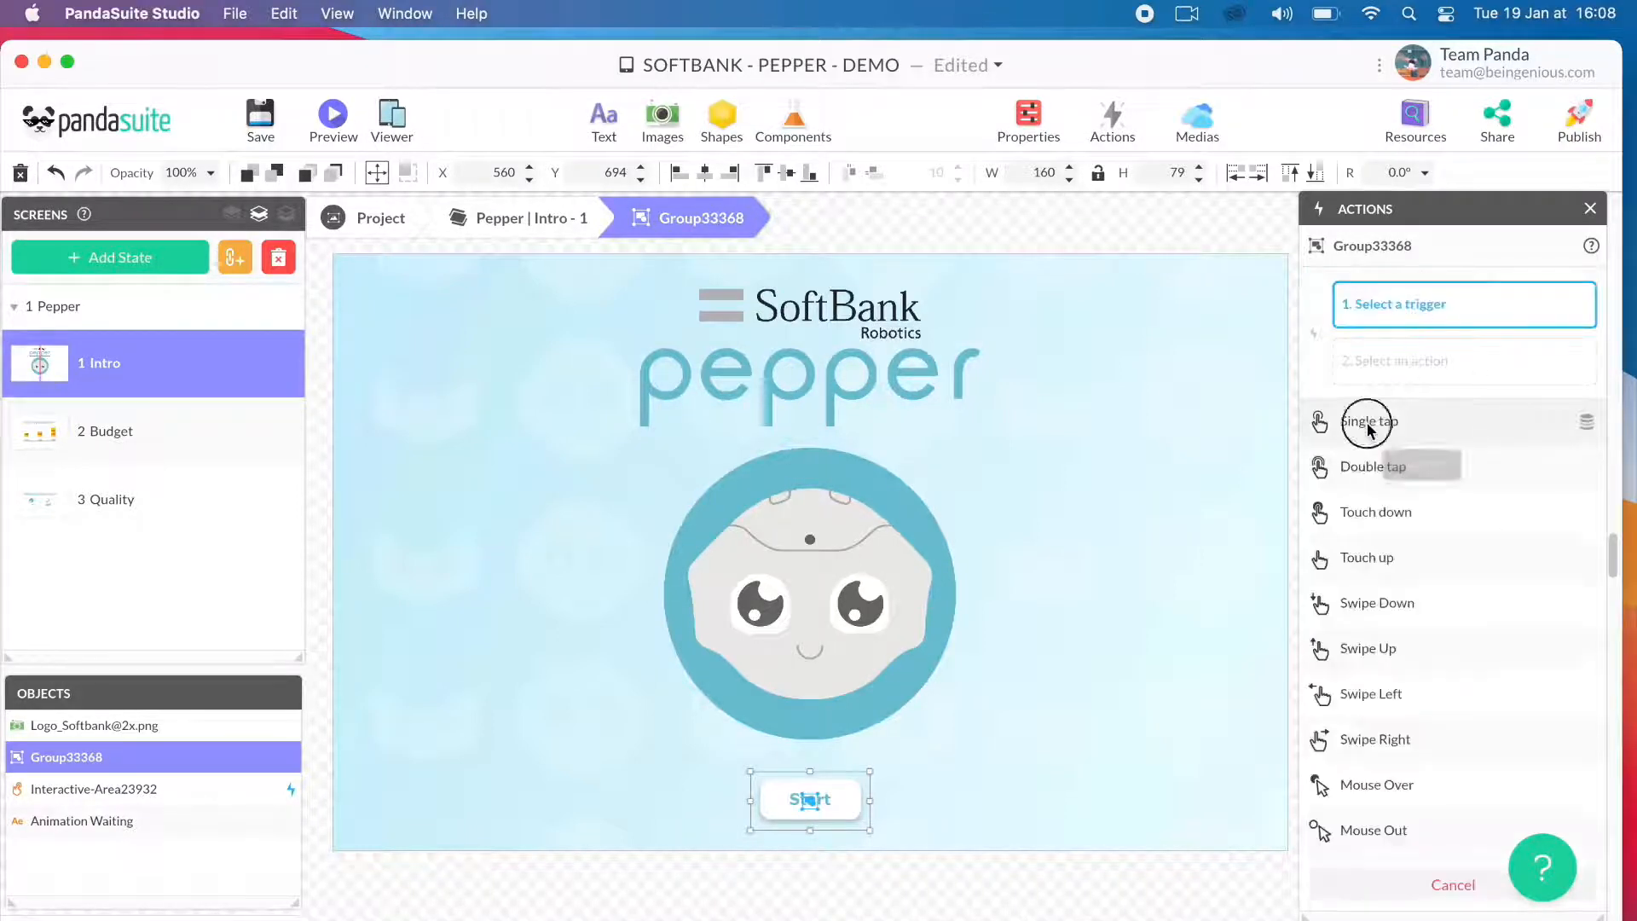
pyautogui.click(1369, 420)
pyautogui.click(1367, 542)
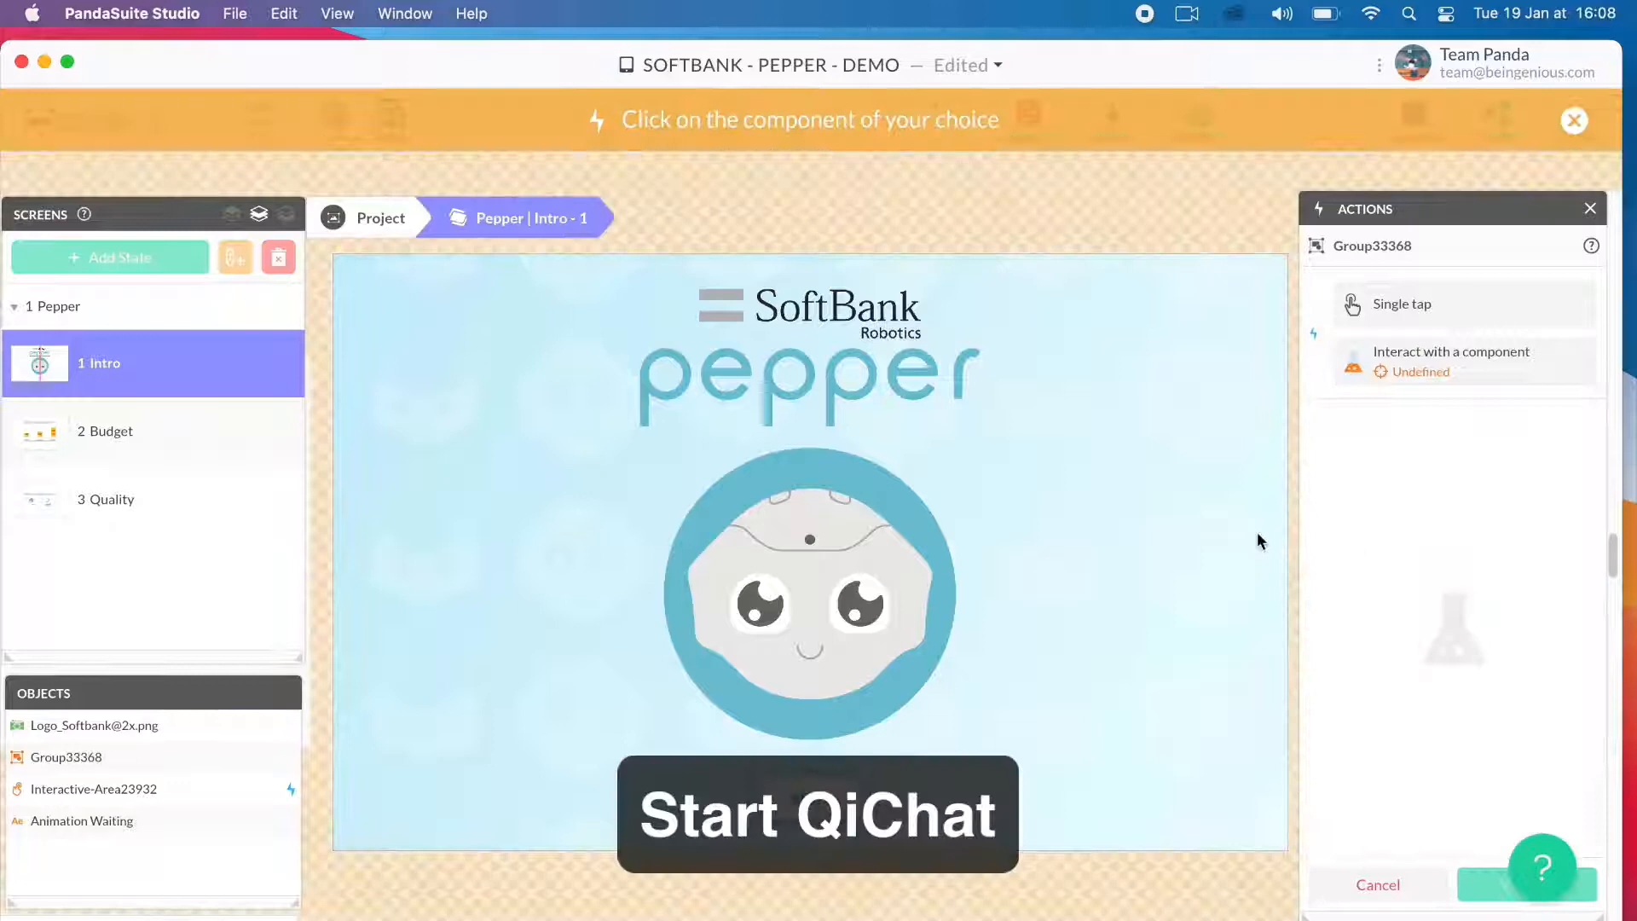
pyautogui.click(362, 224)
pyautogui.click(157, 370)
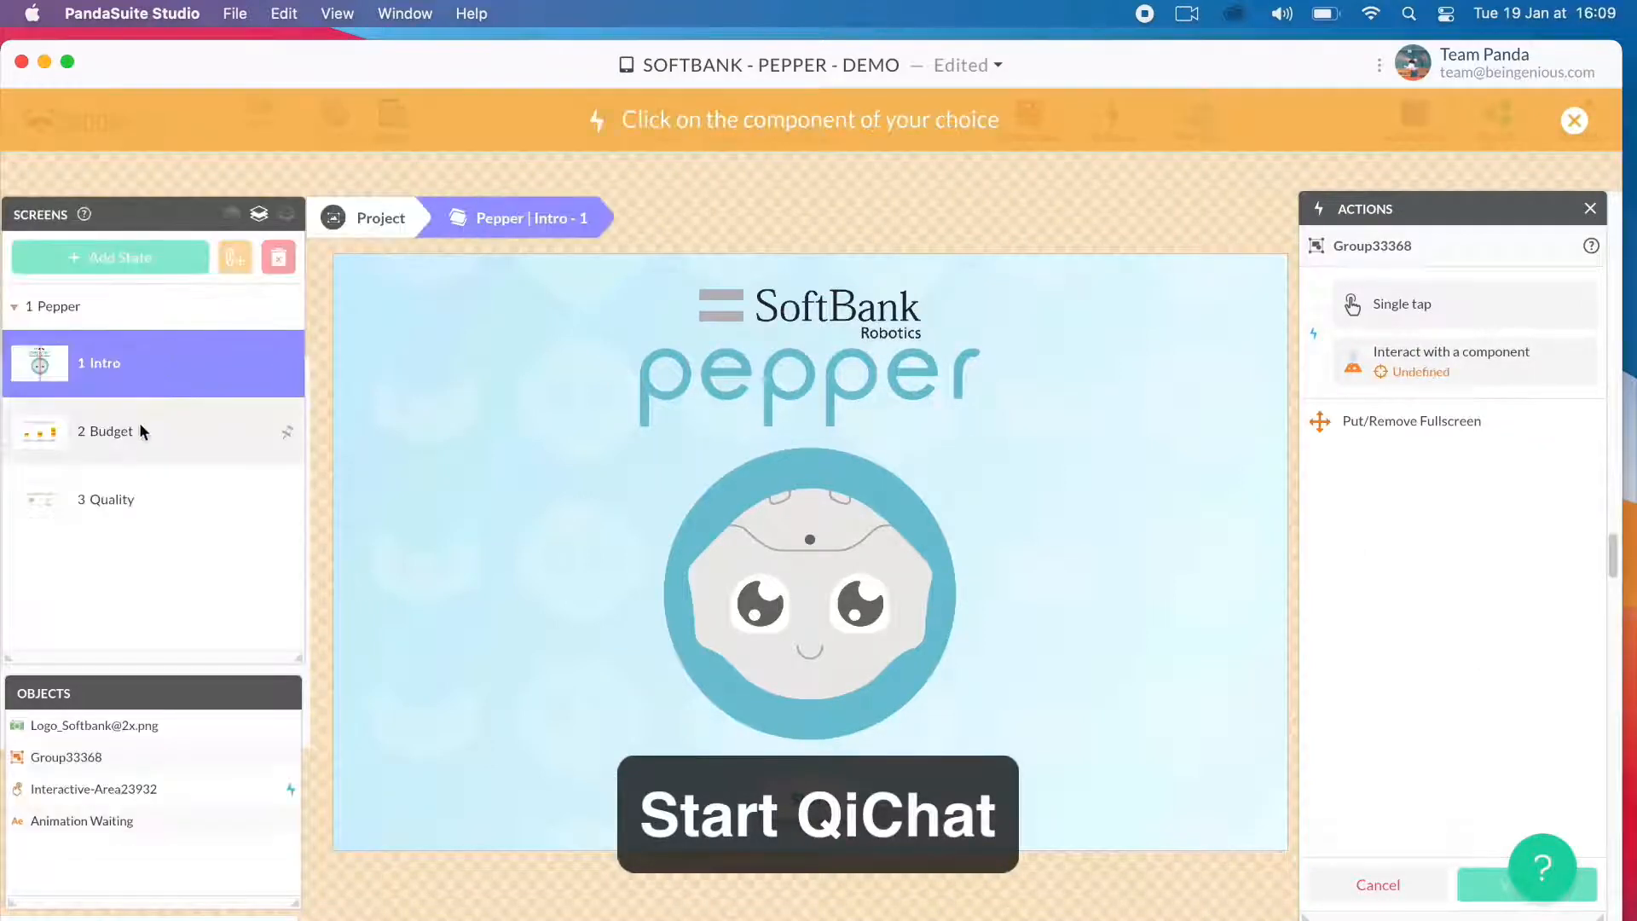
pyautogui.click(360, 227)
pyautogui.click(154, 271)
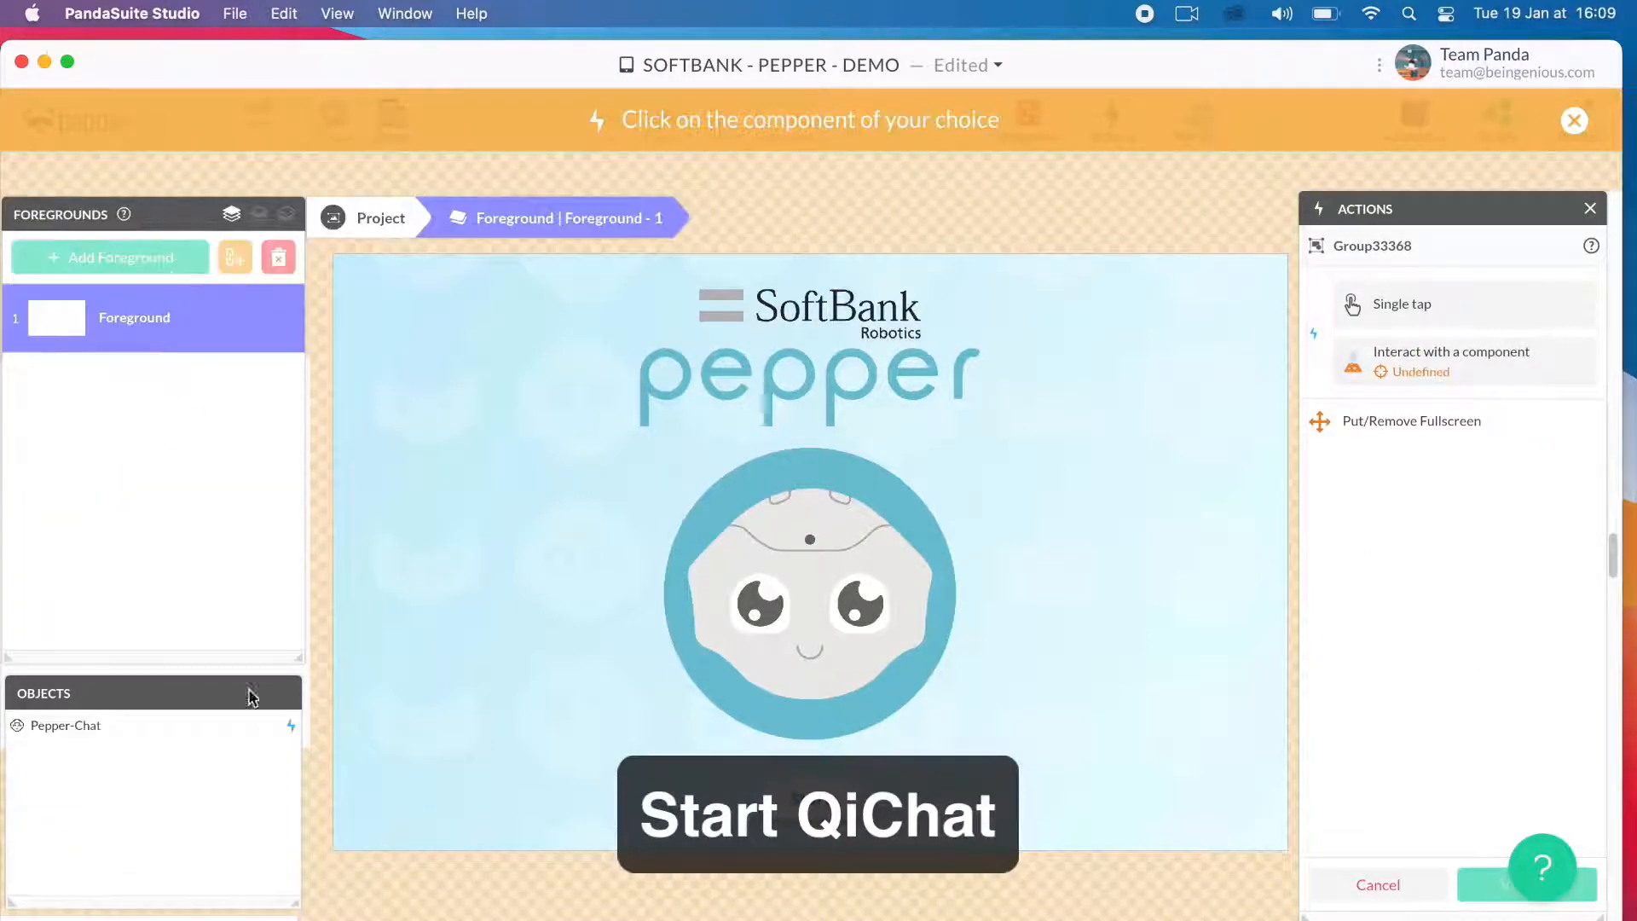
pyautogui.click(127, 723)
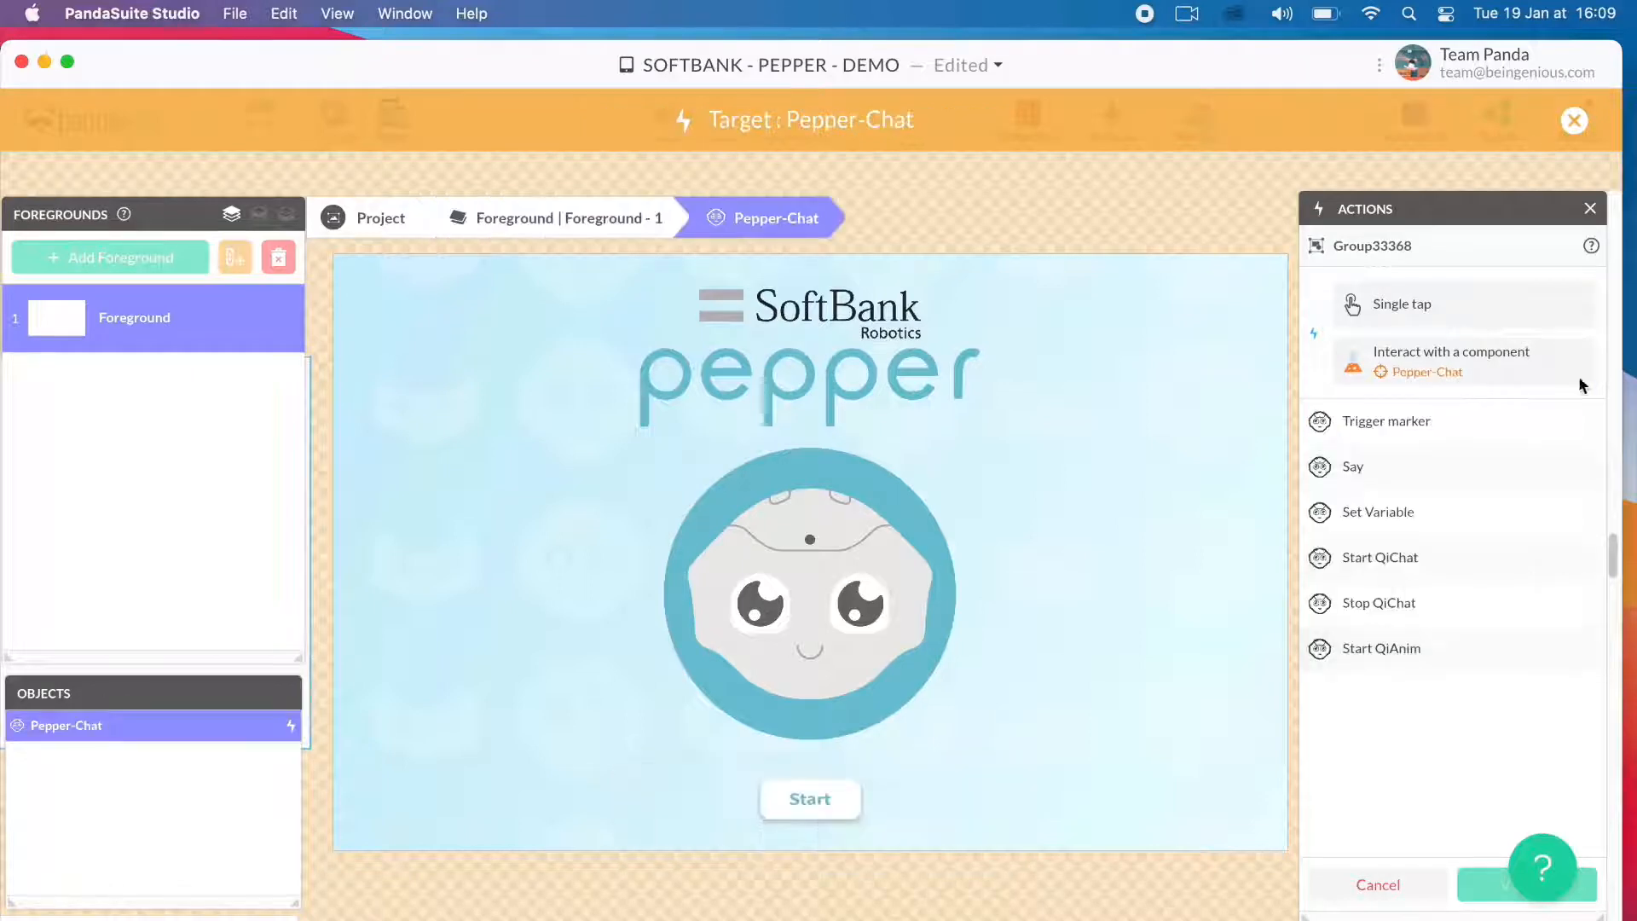
pyautogui.click(1435, 561)
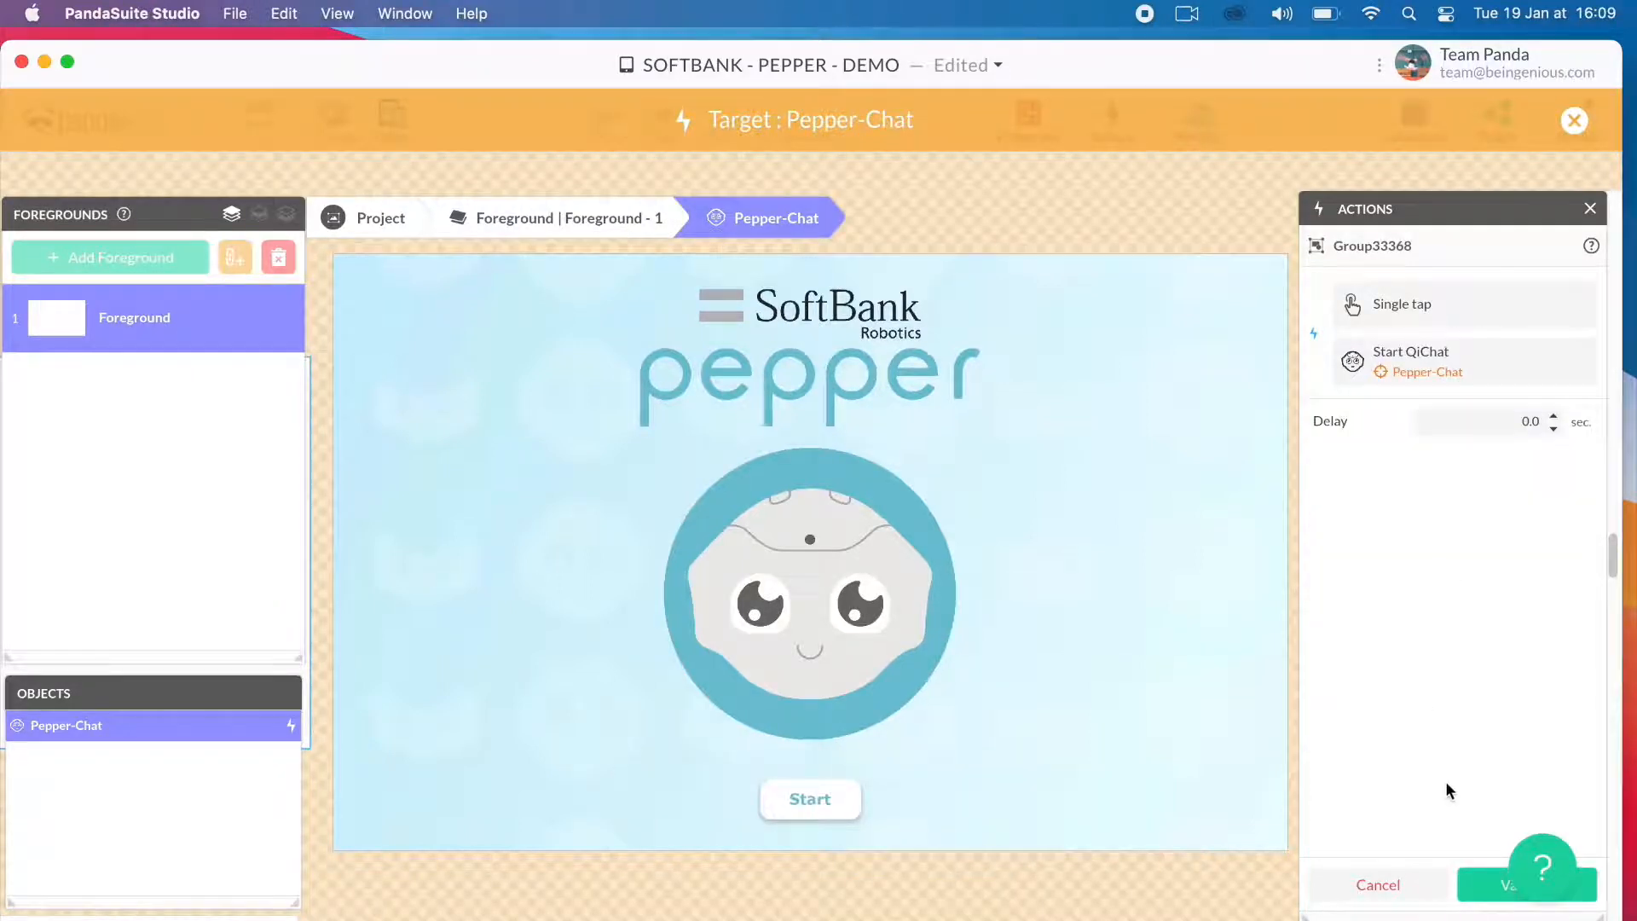
pyautogui.click(1498, 884)
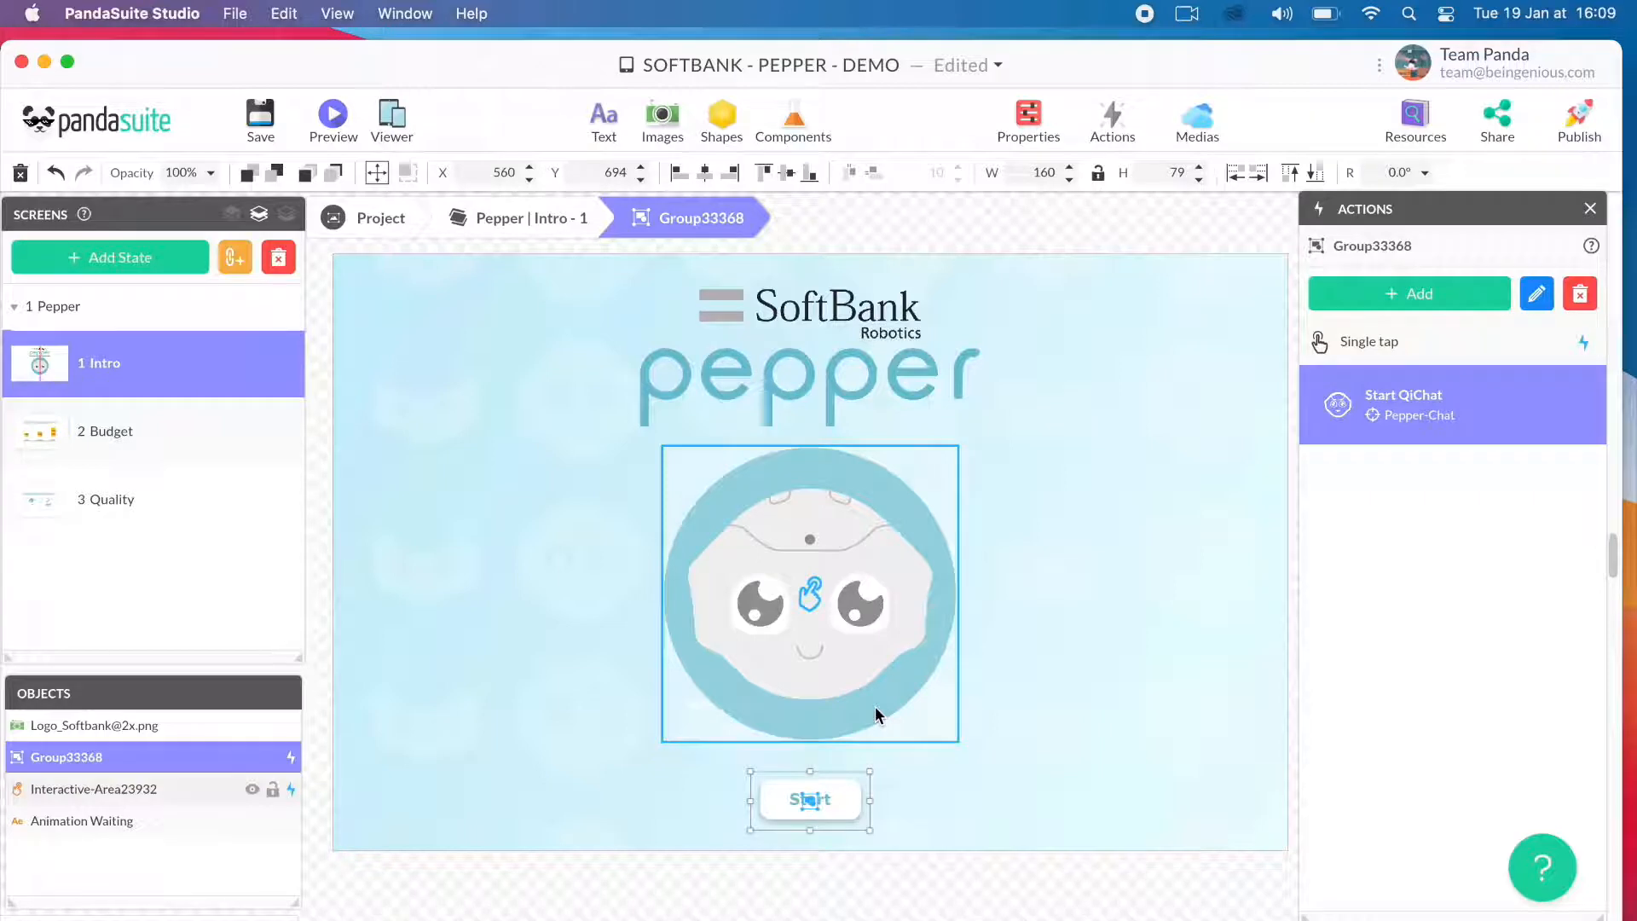
# - Examine the contents of the Budget and Quality screen states, alternating between the two
pyautogui.click(182, 443)
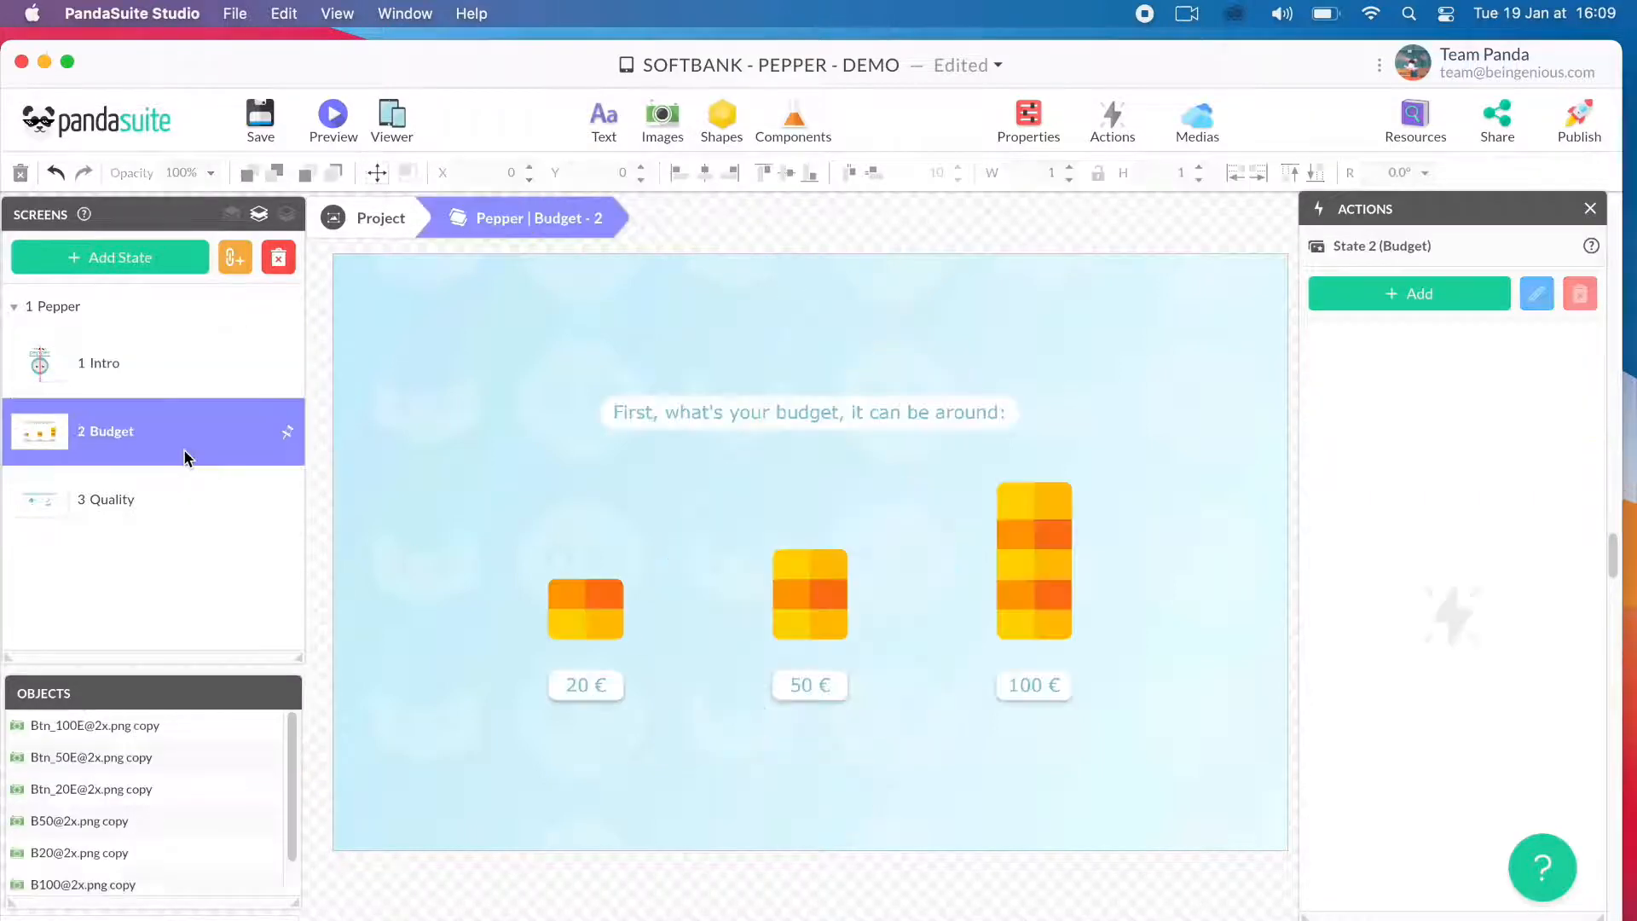
pyautogui.click(165, 506)
pyautogui.click(173, 445)
pyautogui.click(166, 496)
pyautogui.click(171, 440)
pyautogui.click(151, 504)
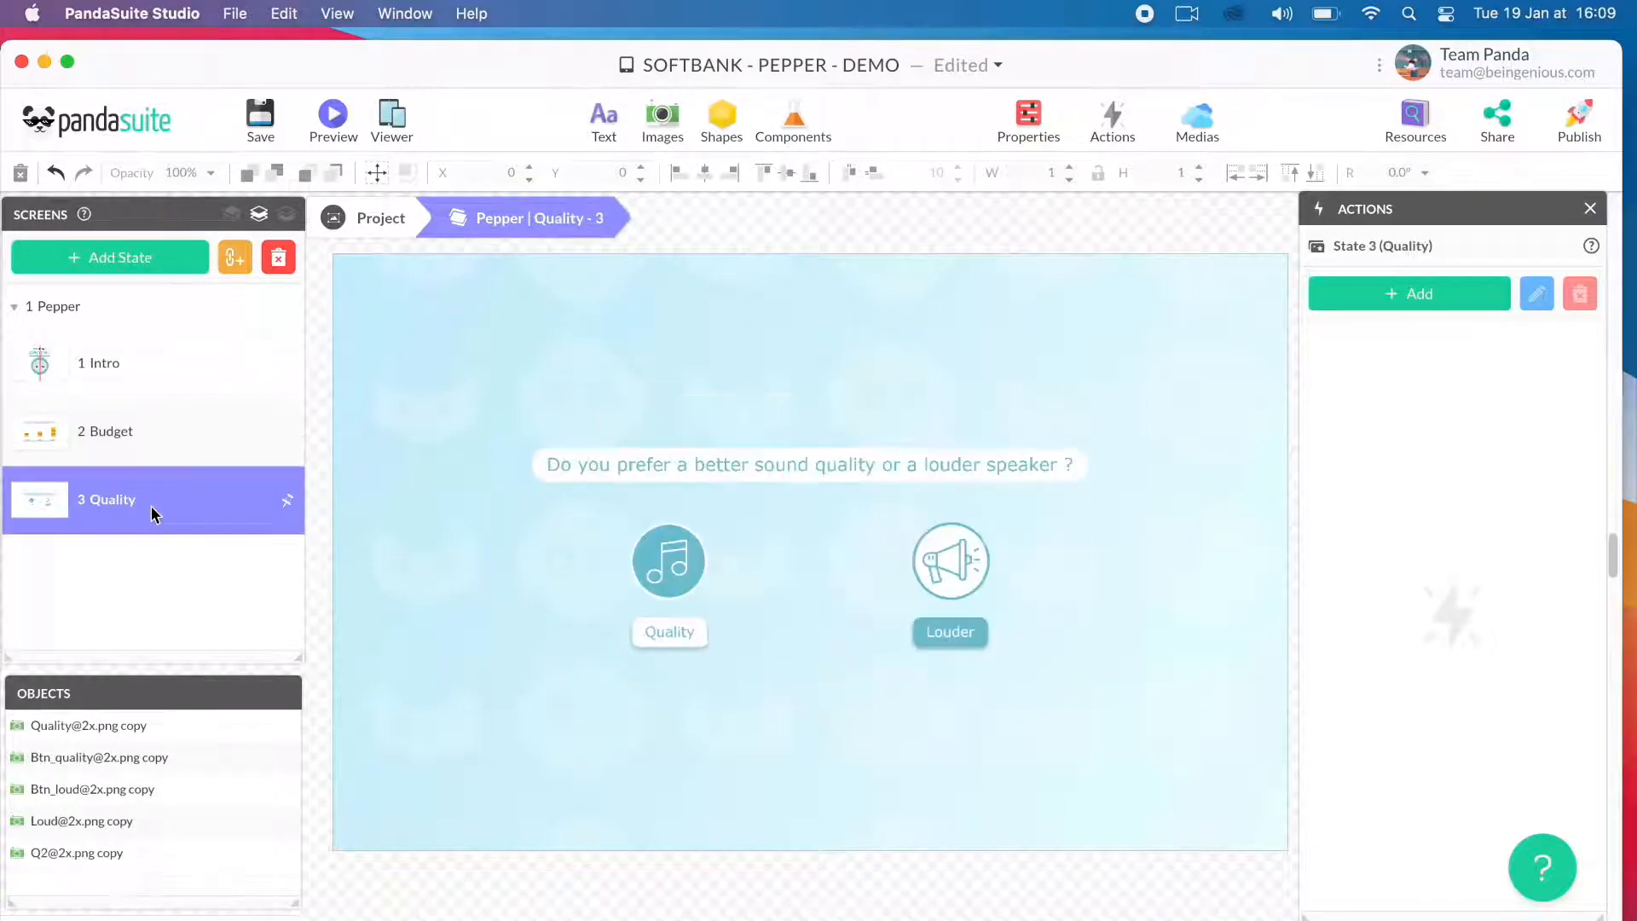
# - Compare the Budget state's price choices with the Quality state's sound choices
pyautogui.click(168, 433)
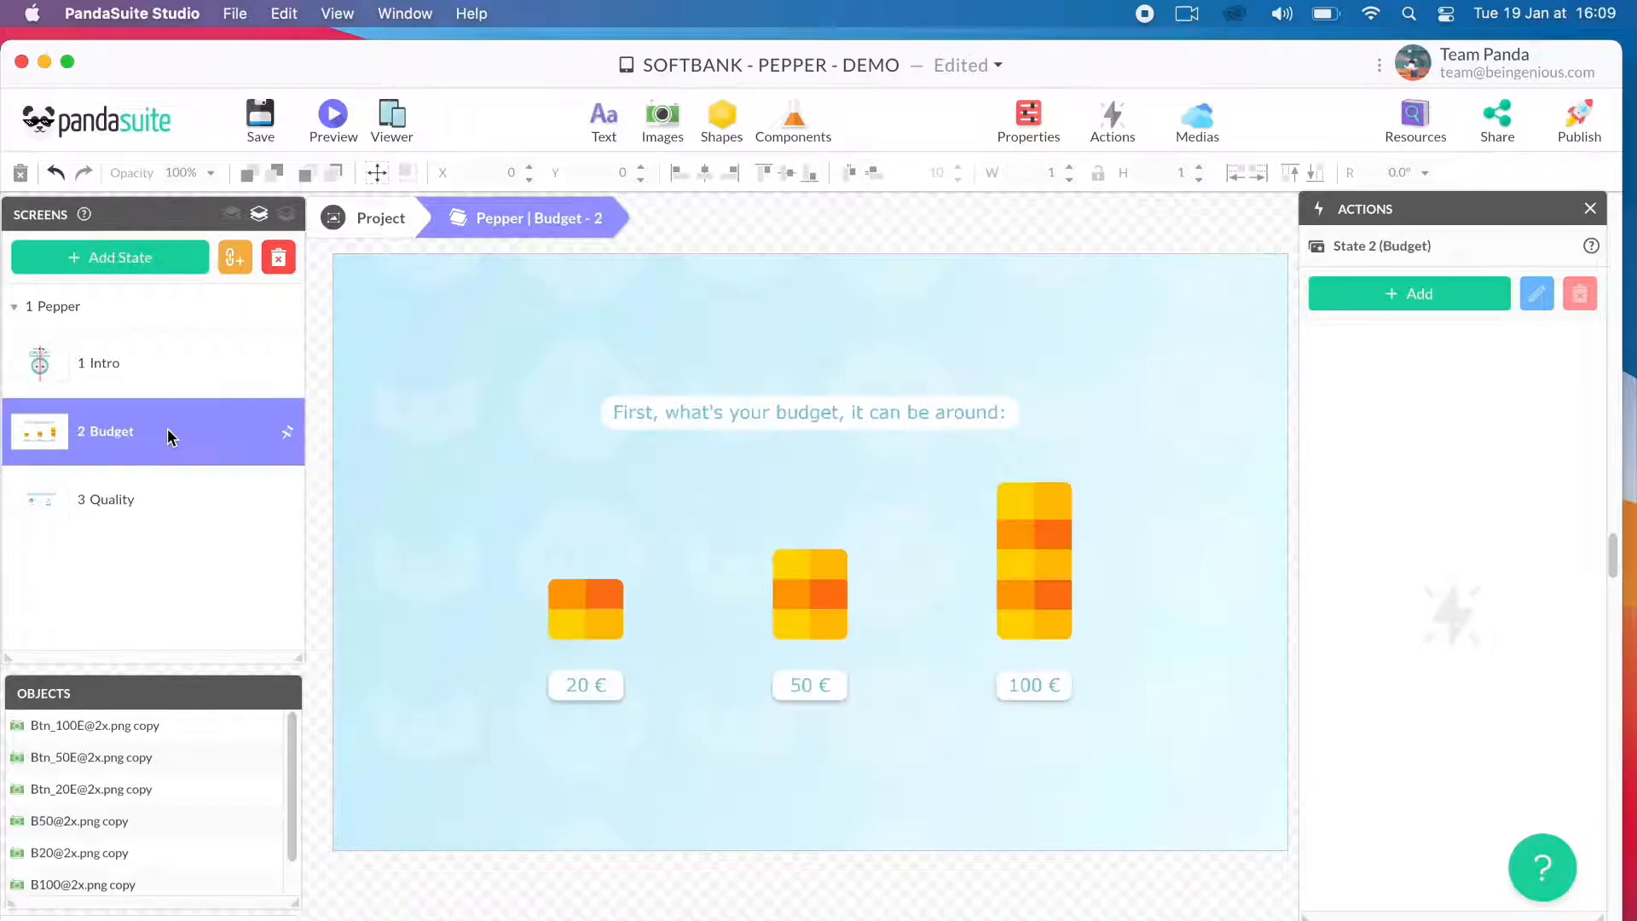
pyautogui.click(155, 515)
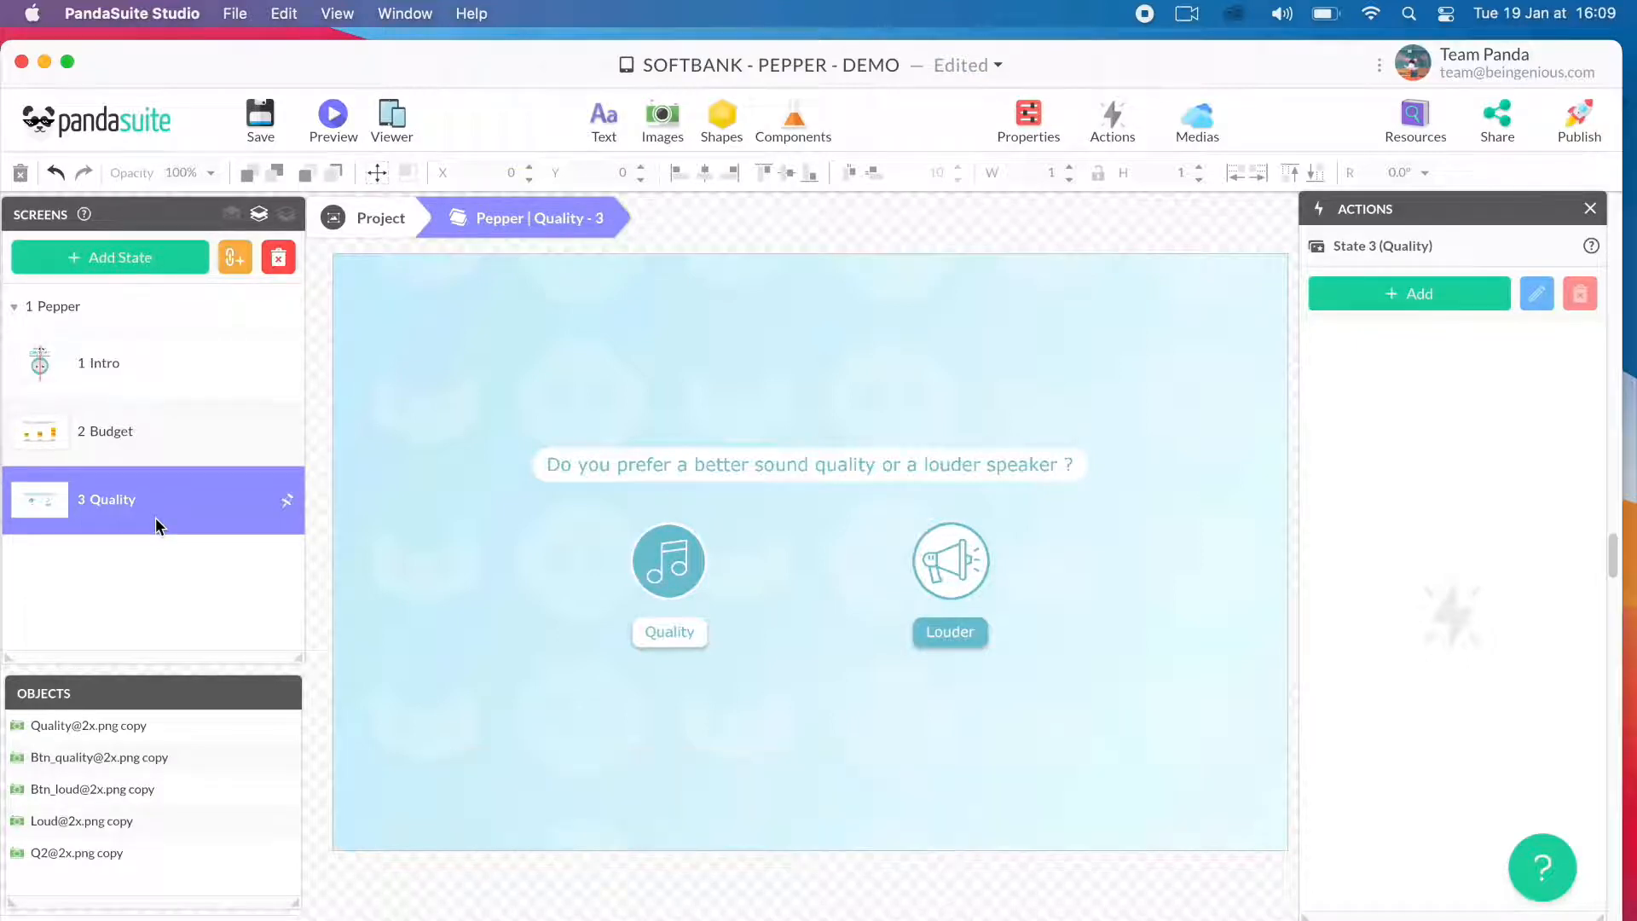
pyautogui.click(156, 450)
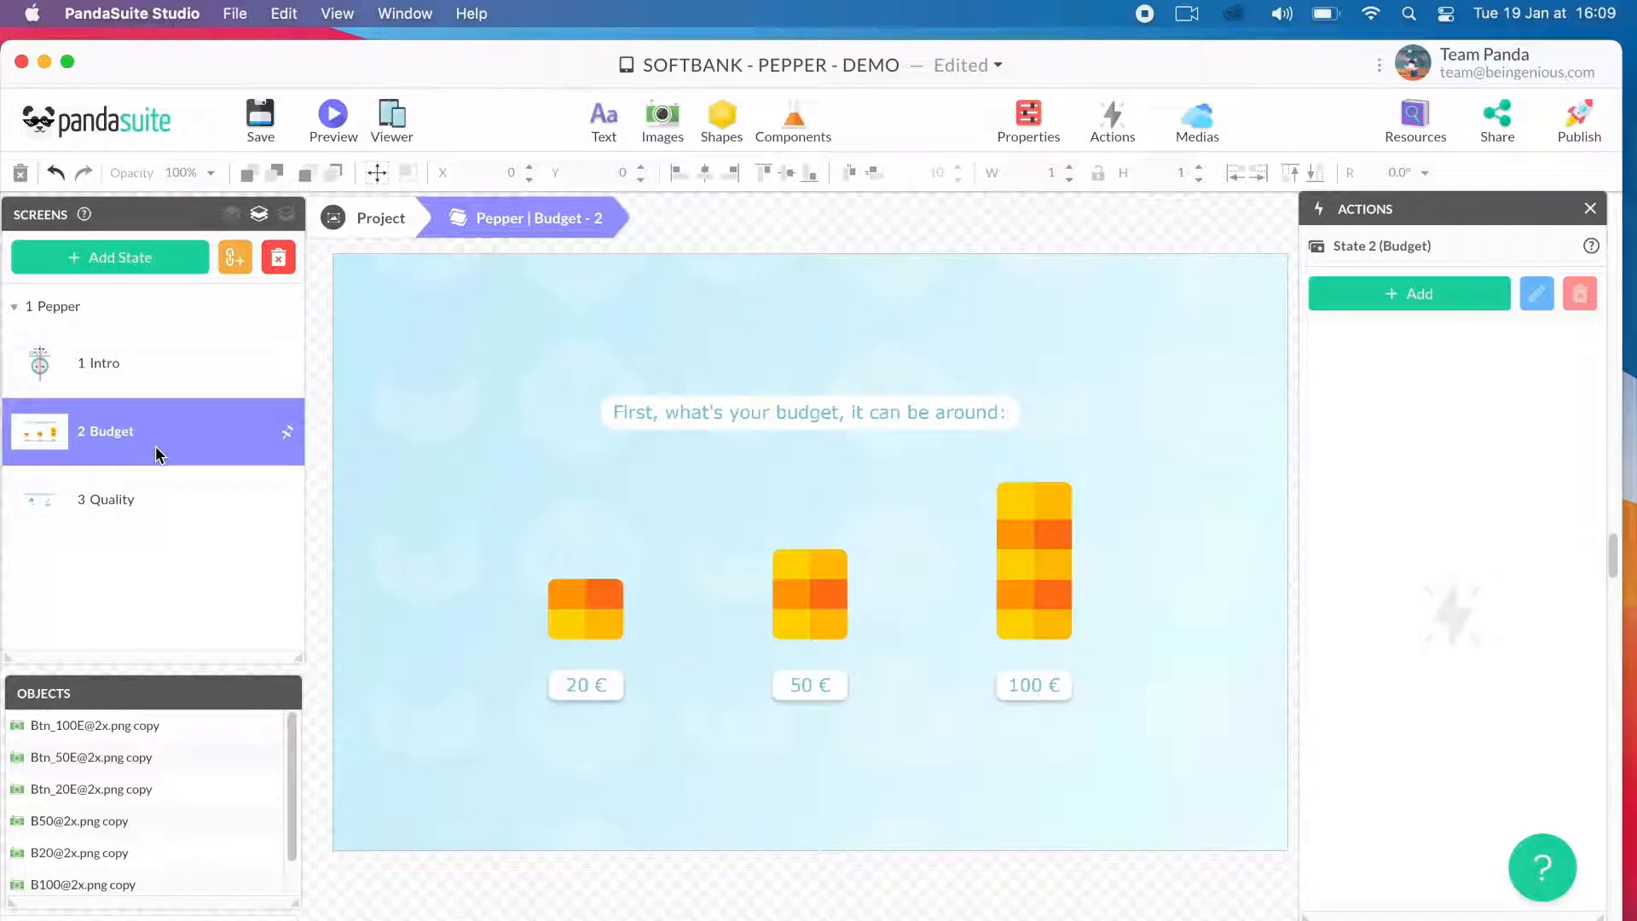
pyautogui.click(160, 499)
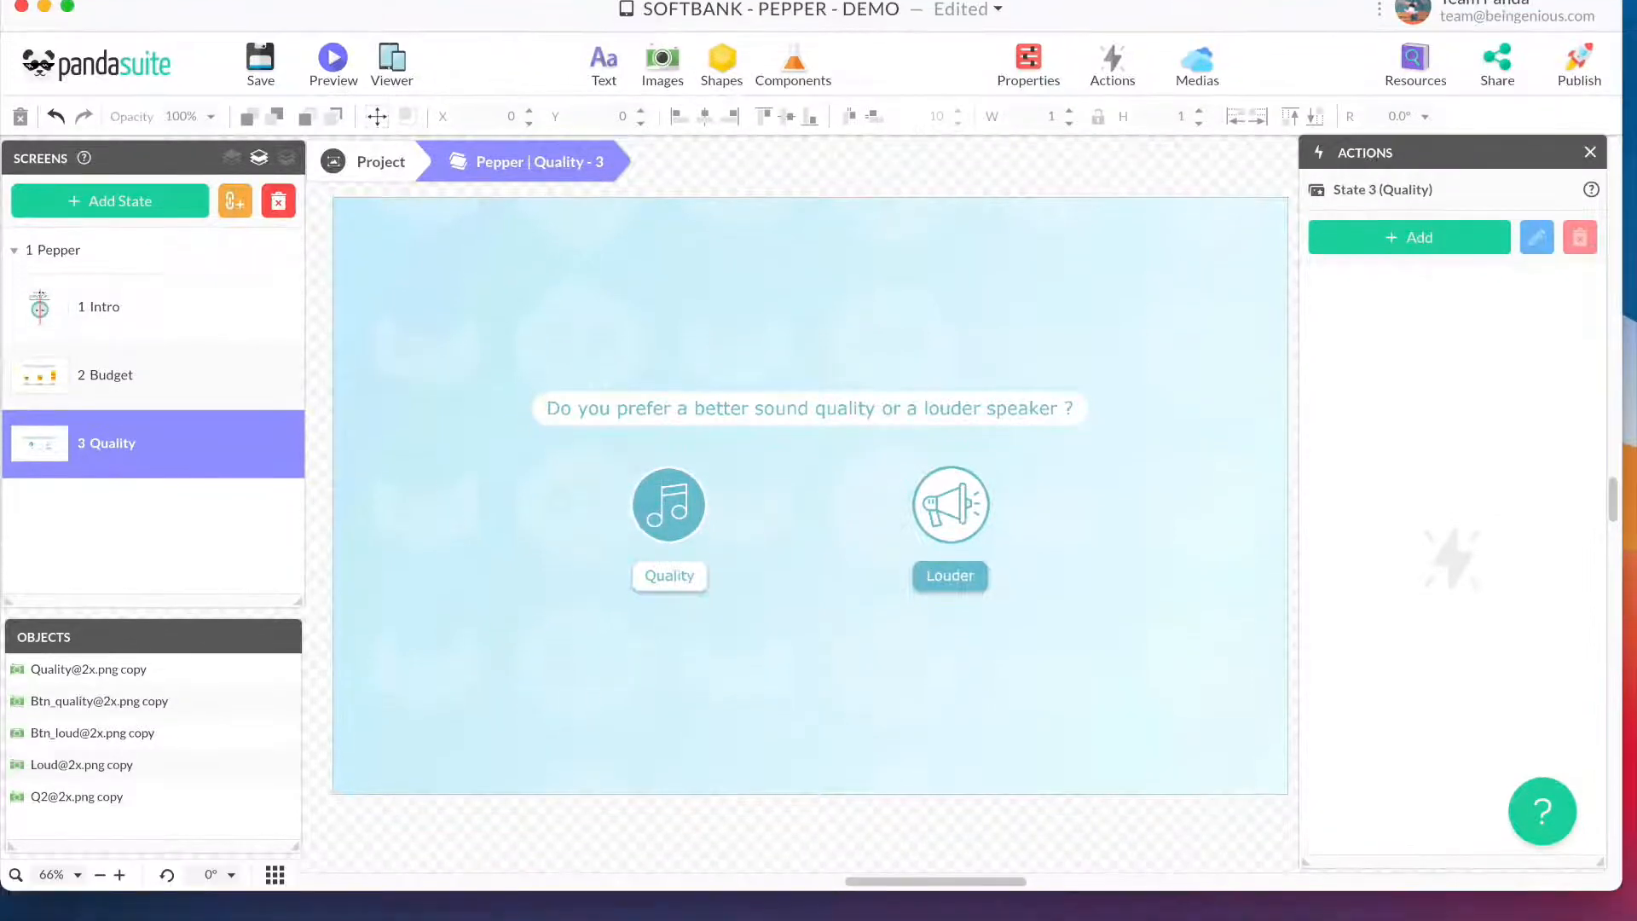
# - Switch to the code editor and review the budget, quality, waterproof and recommend proposals in the chat.top topic file
pyautogui.click(1127, 886)
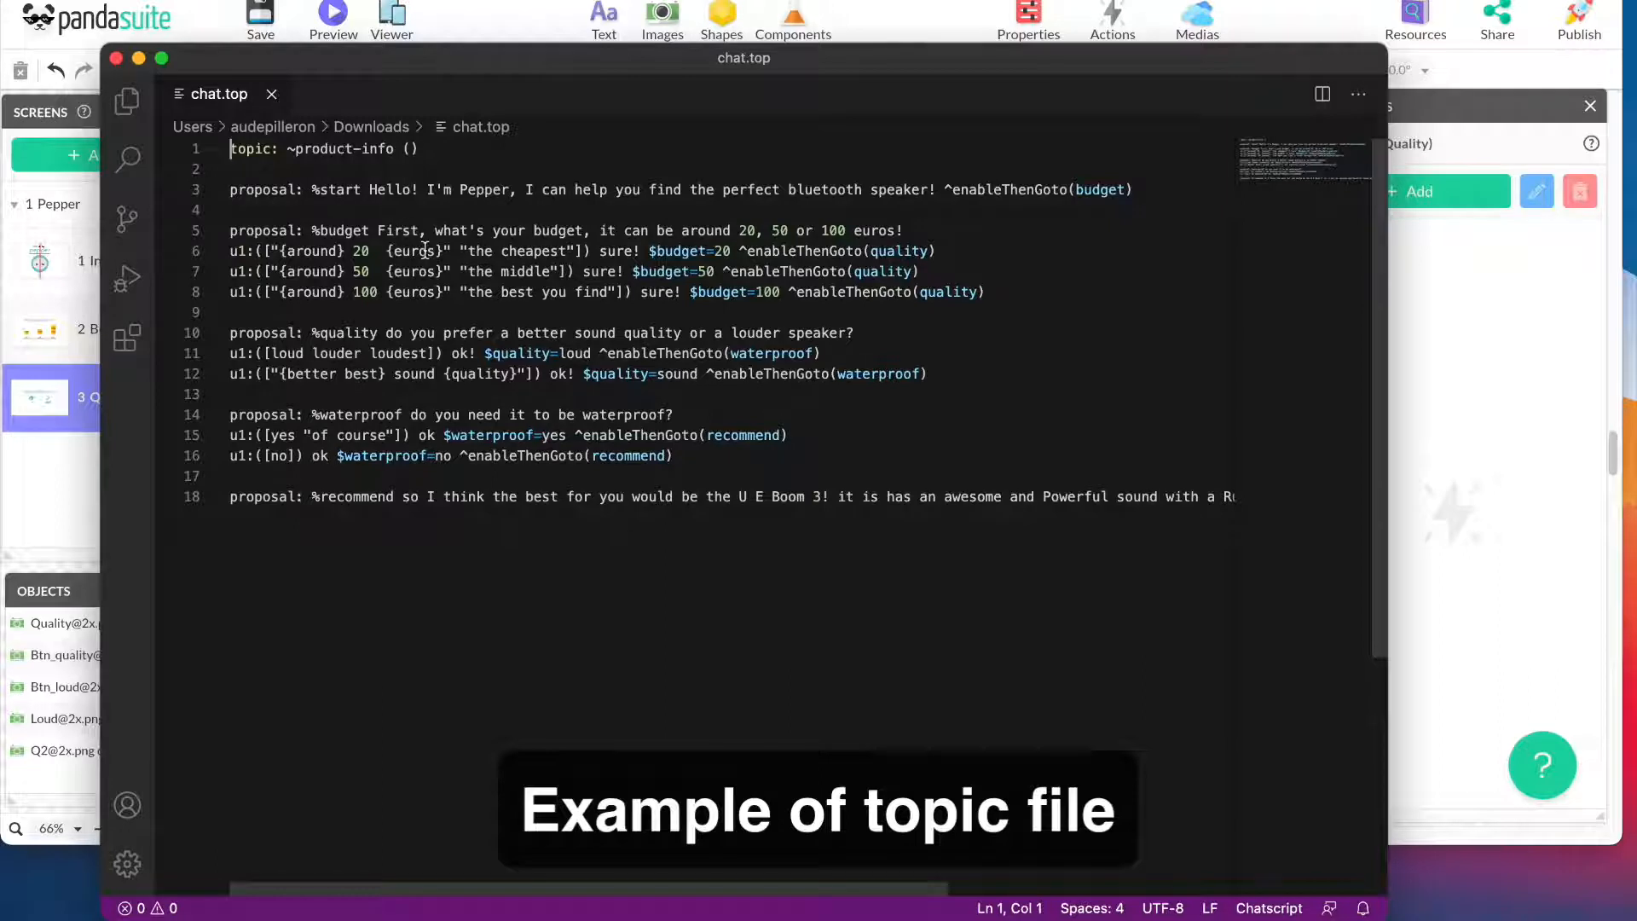
pyautogui.click(329, 209)
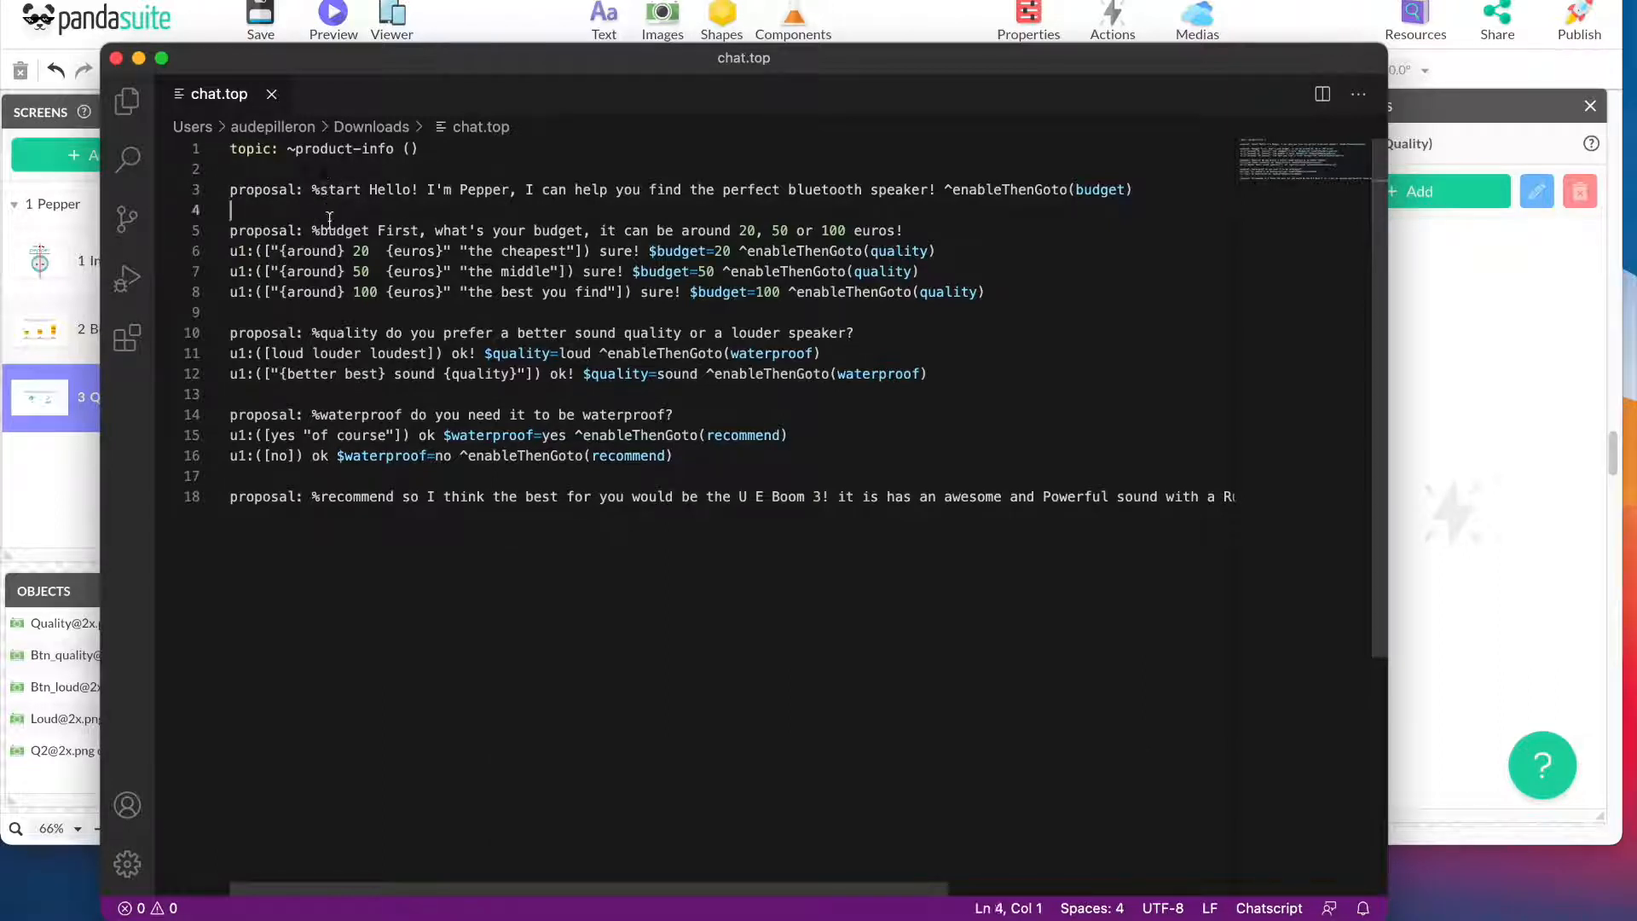
pyautogui.click(336, 333)
pyautogui.click(327, 415)
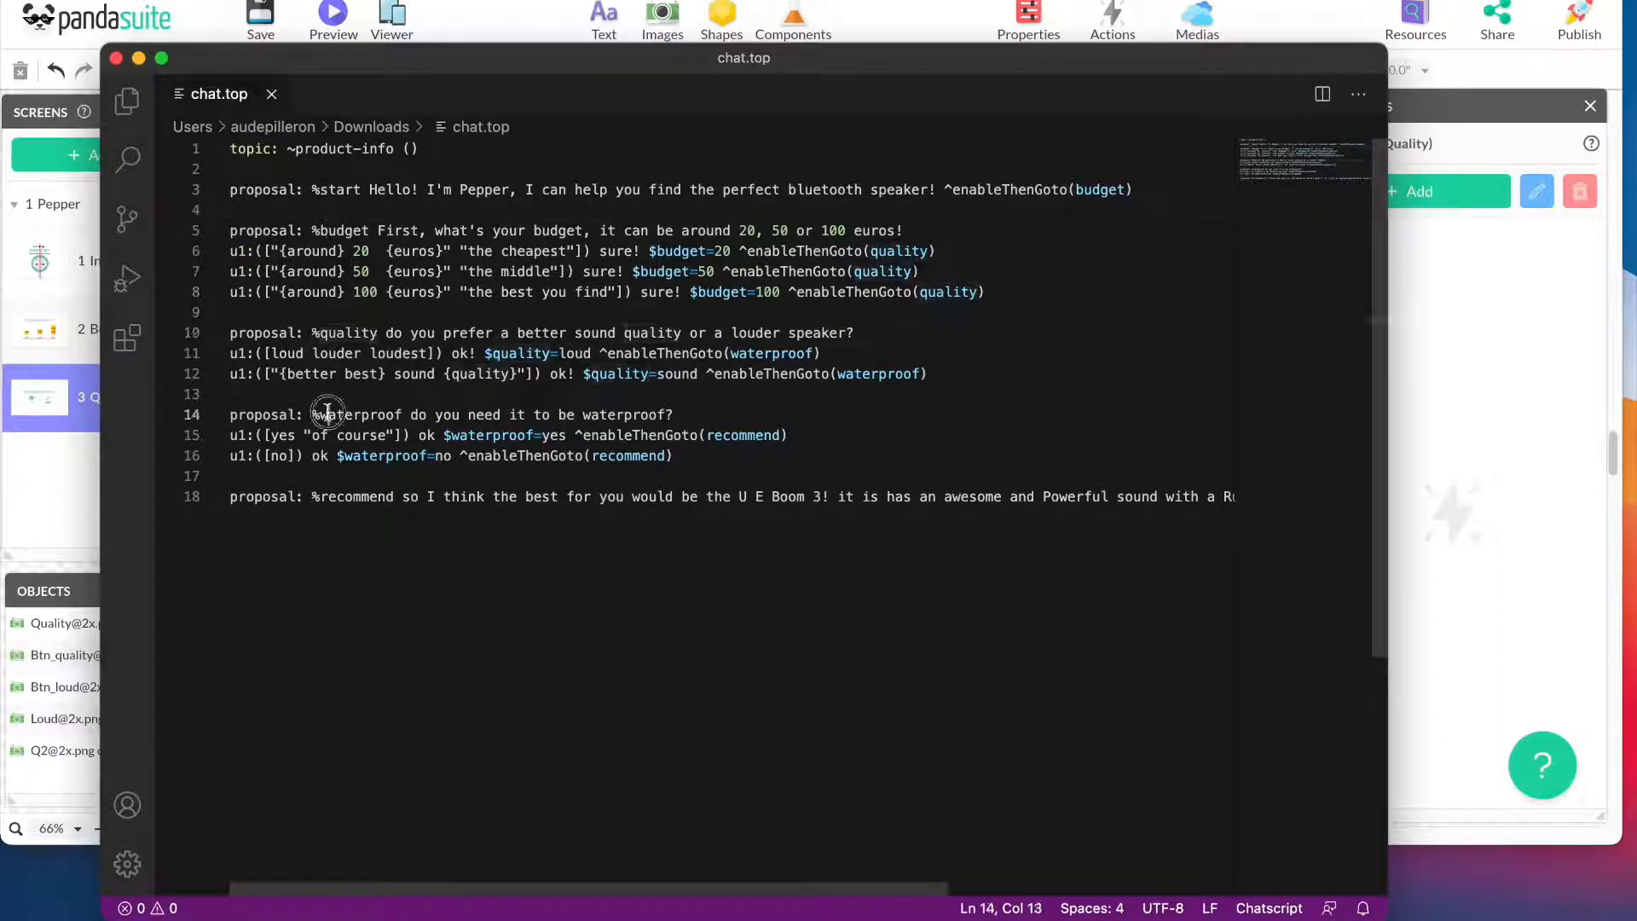
pyautogui.click(339, 498)
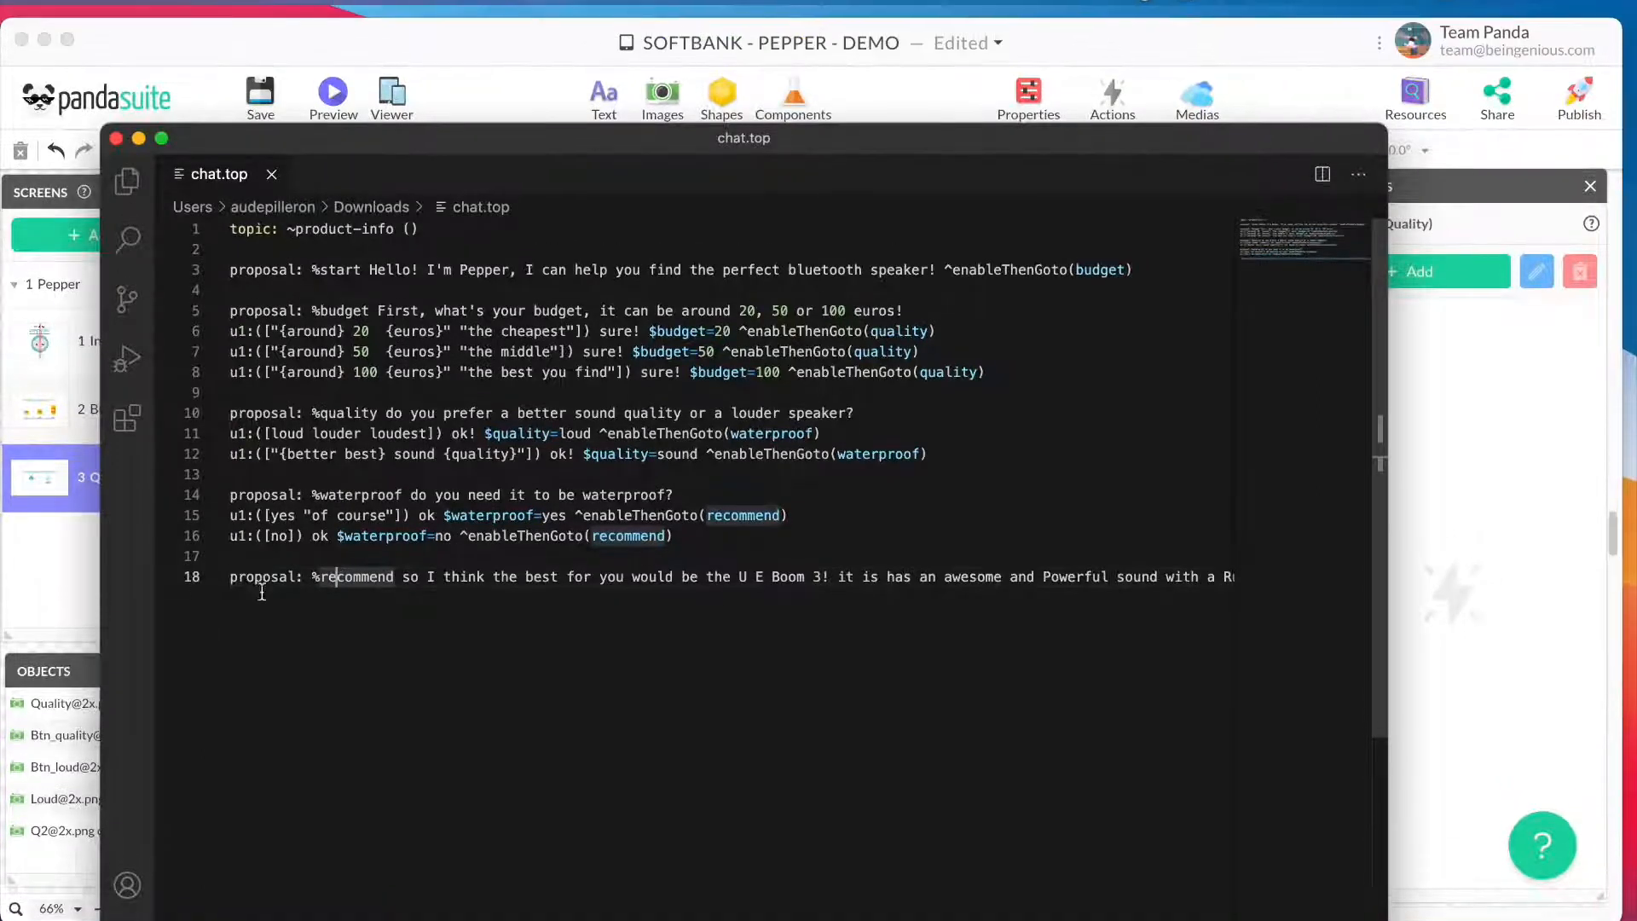
# - Return to PandaSuite Studio and inspect the QiChat bookmarks and markers inside the foreground's Pepper-Chat component
pyautogui.click(7, 596)
pyautogui.click(373, 213)
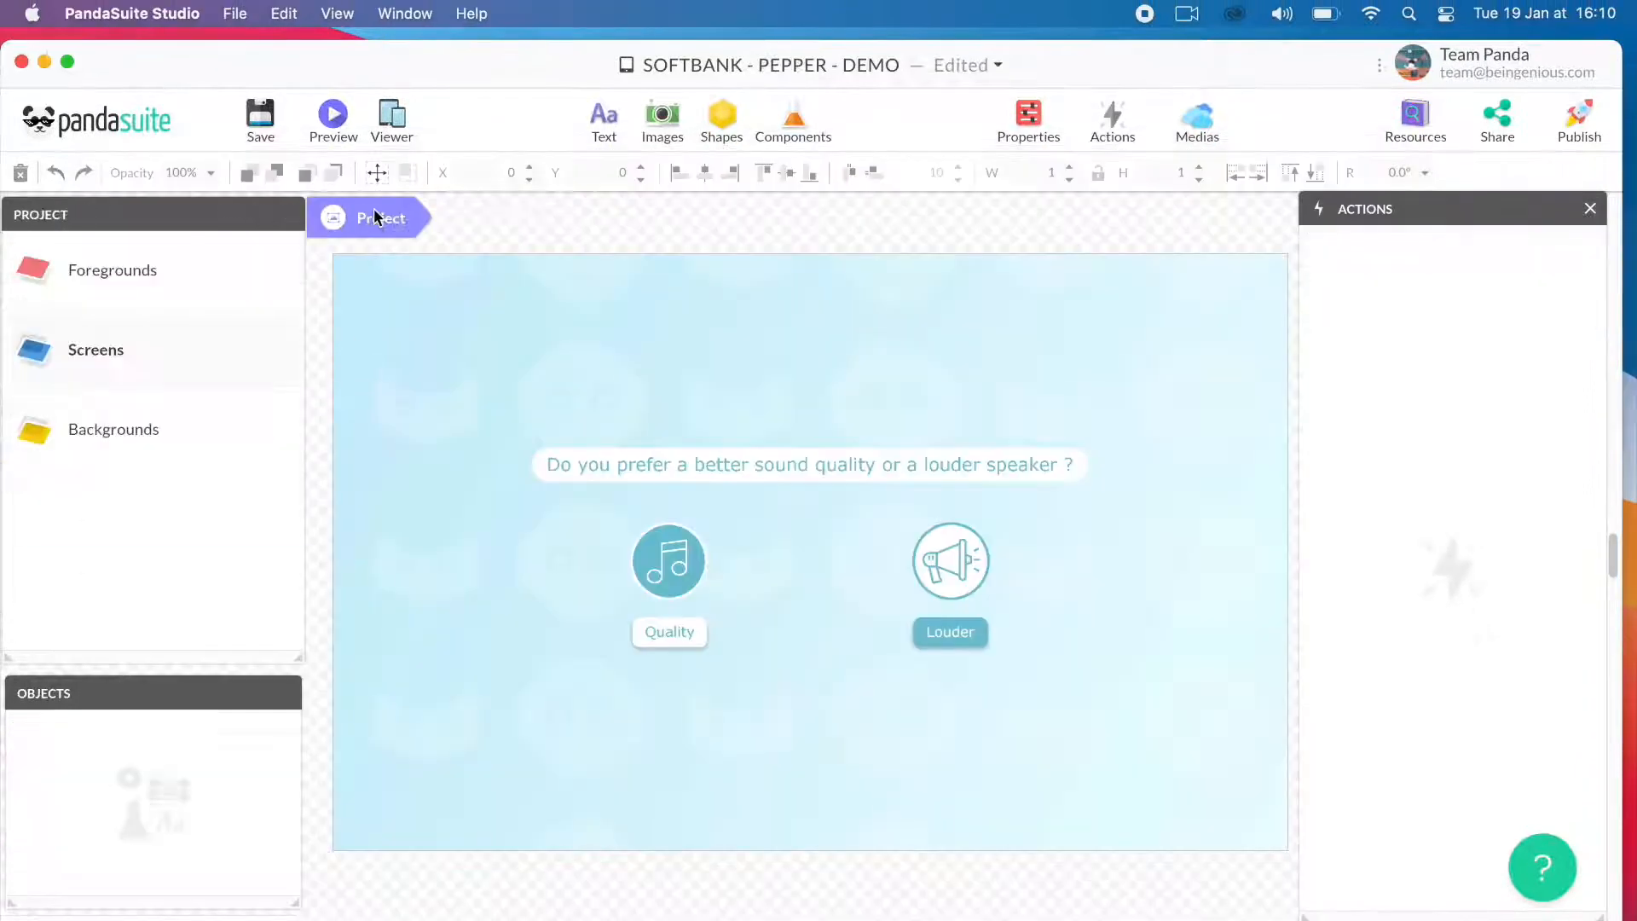
pyautogui.click(203, 268)
pyautogui.click(145, 725)
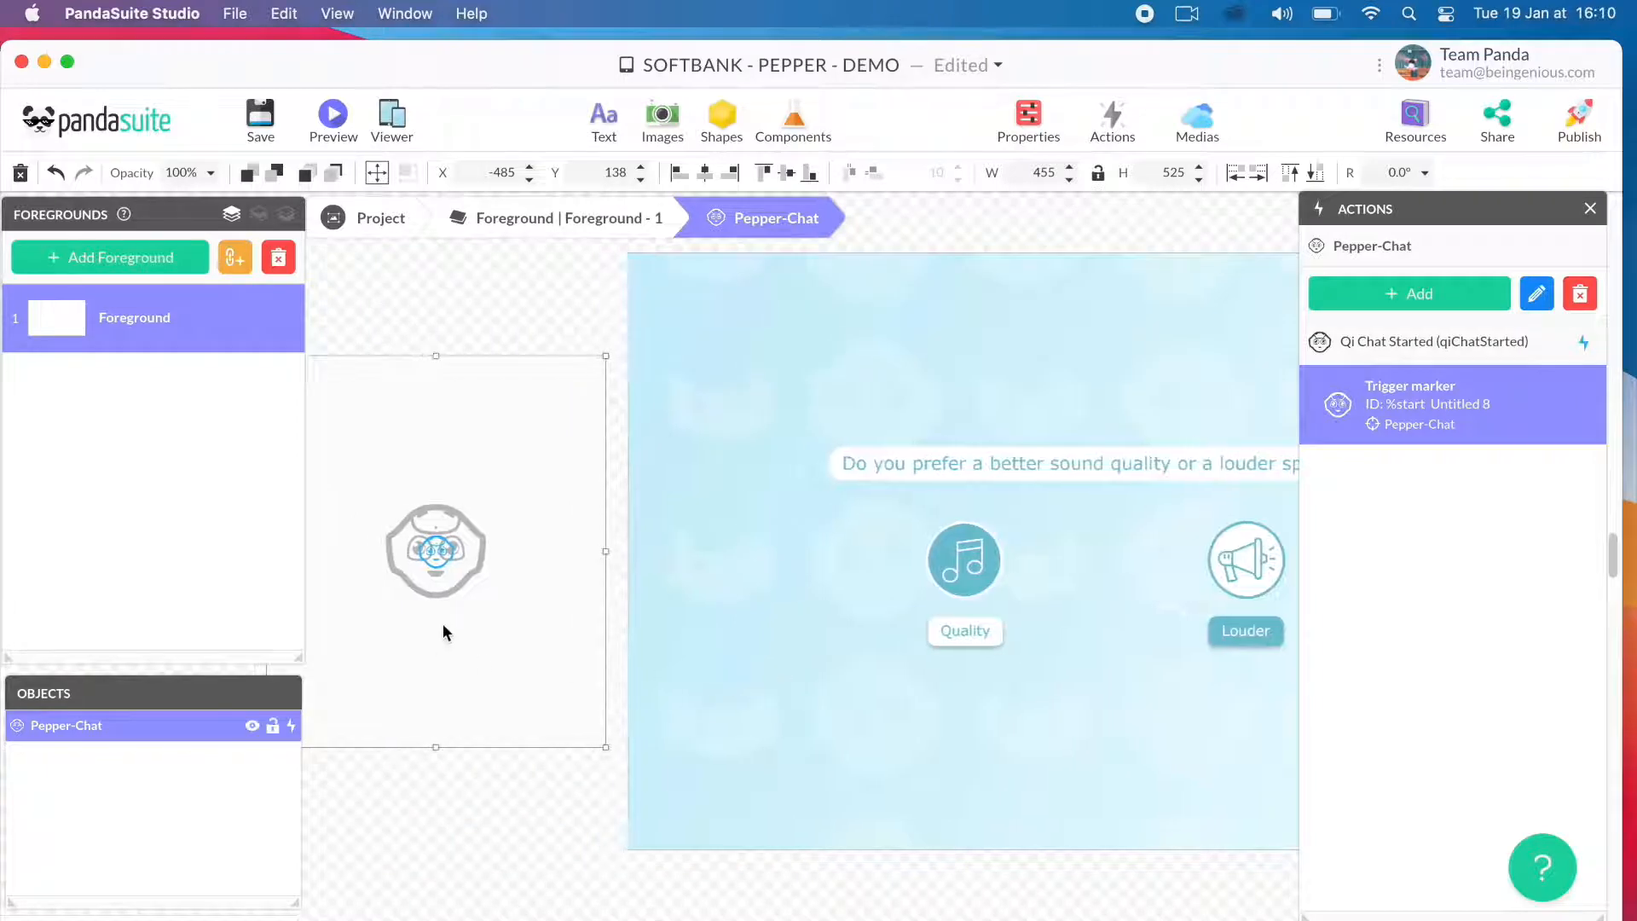
pyautogui.doubleClick(442, 626)
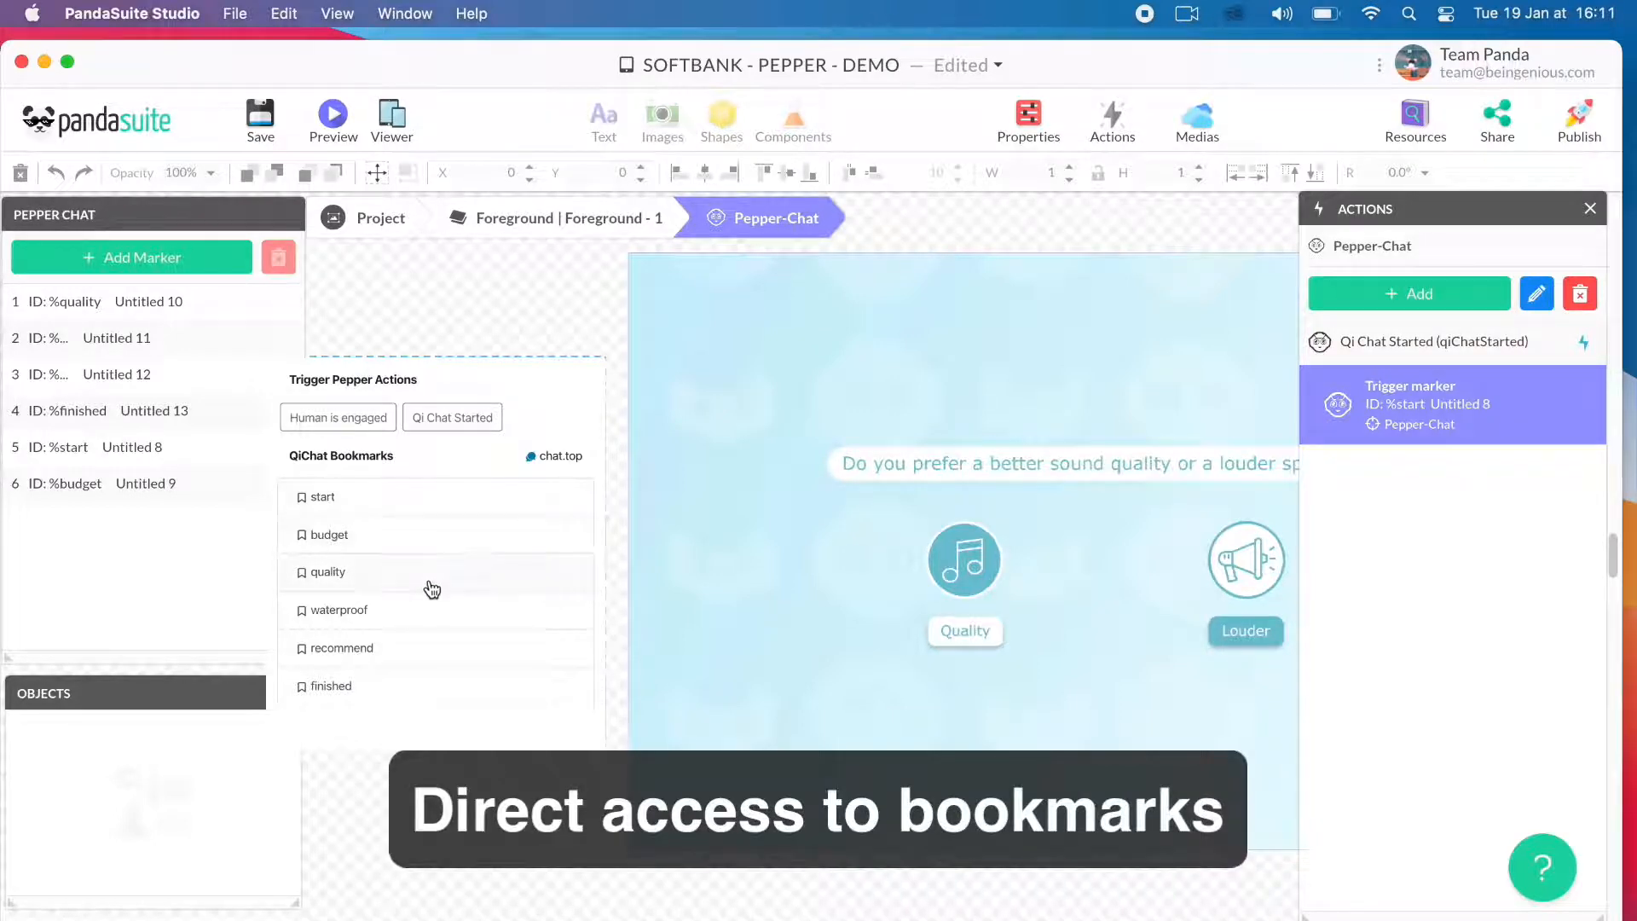
pyautogui.click(551, 222)
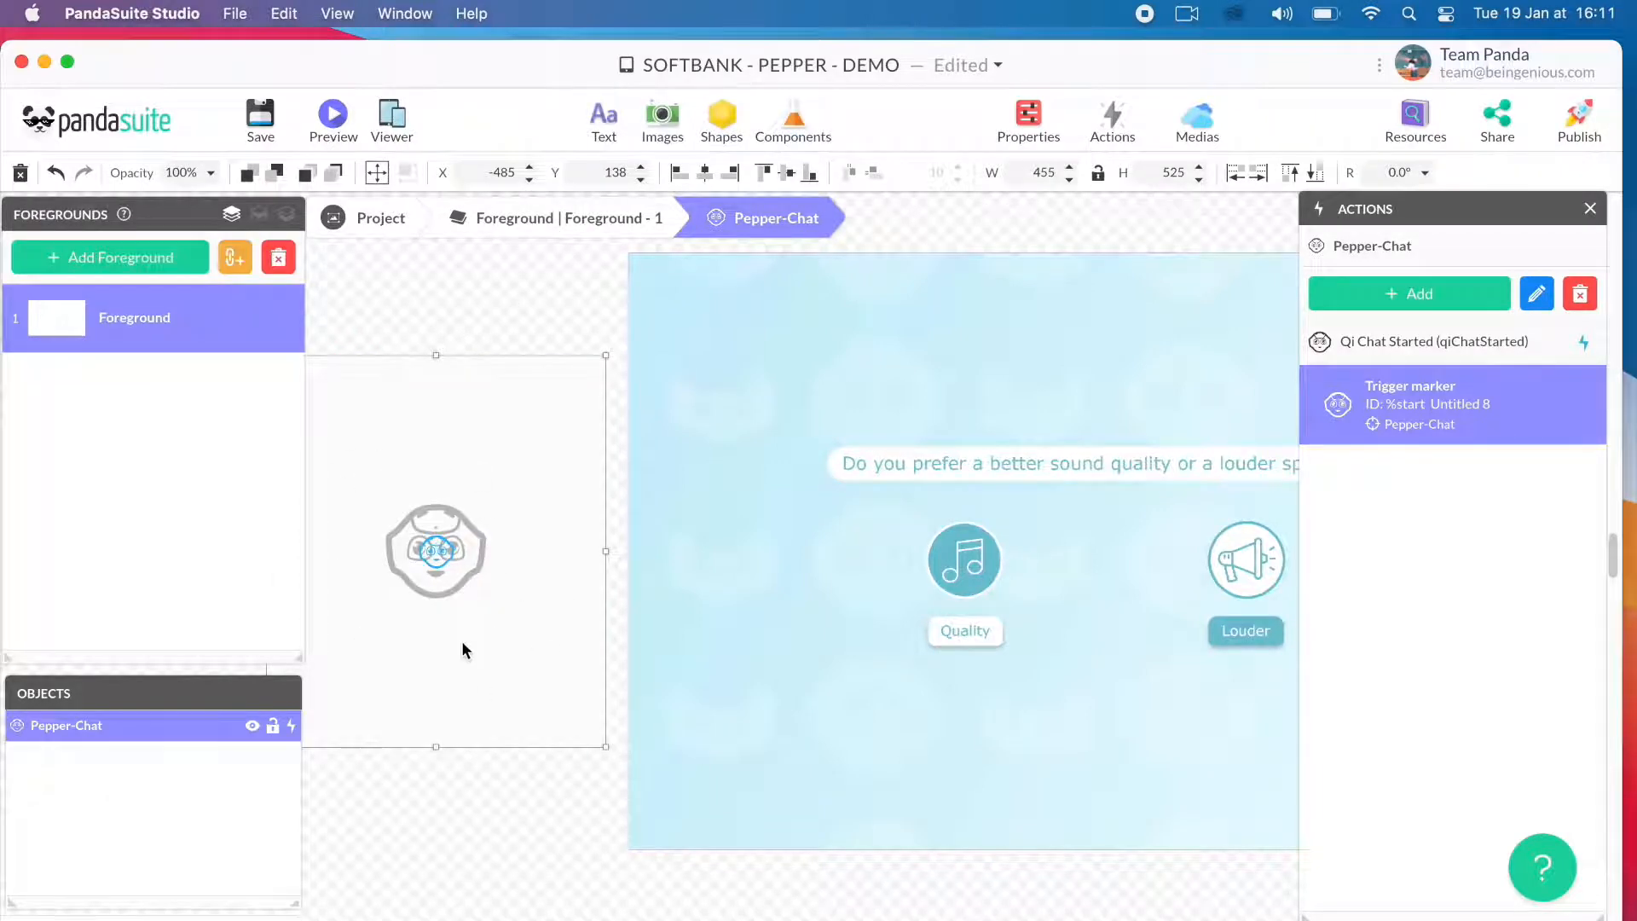
# - Add an action to the Pepper-Chat component so the %budget marker changes the screen state to Budget
pyautogui.click(1403, 300)
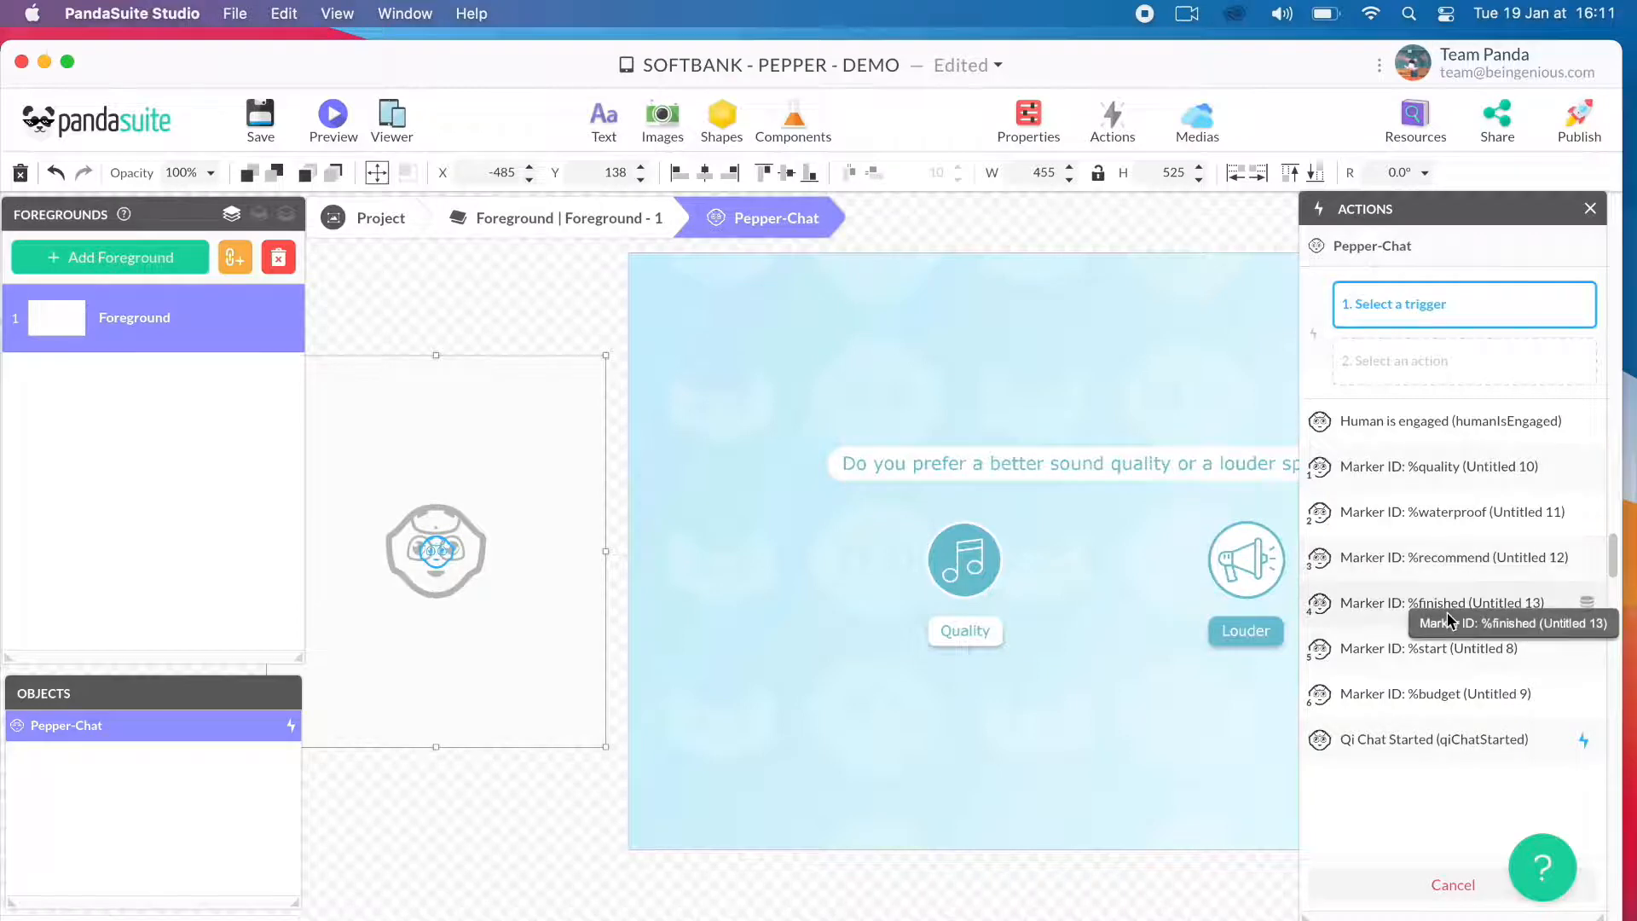
pyautogui.click(1429, 697)
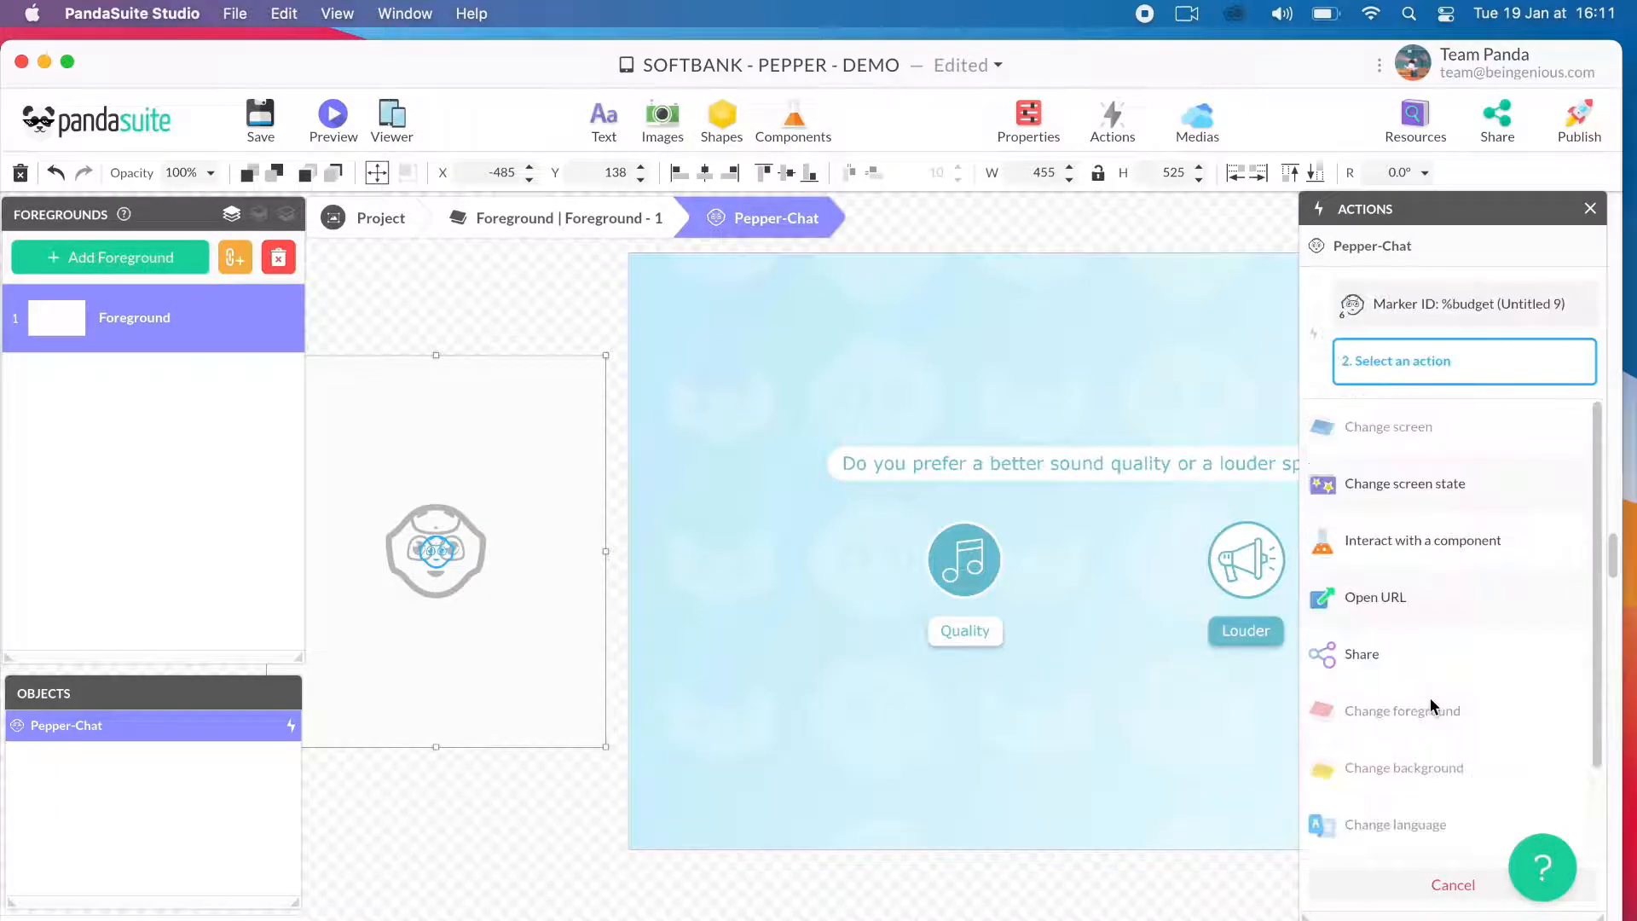
pyautogui.click(1443, 486)
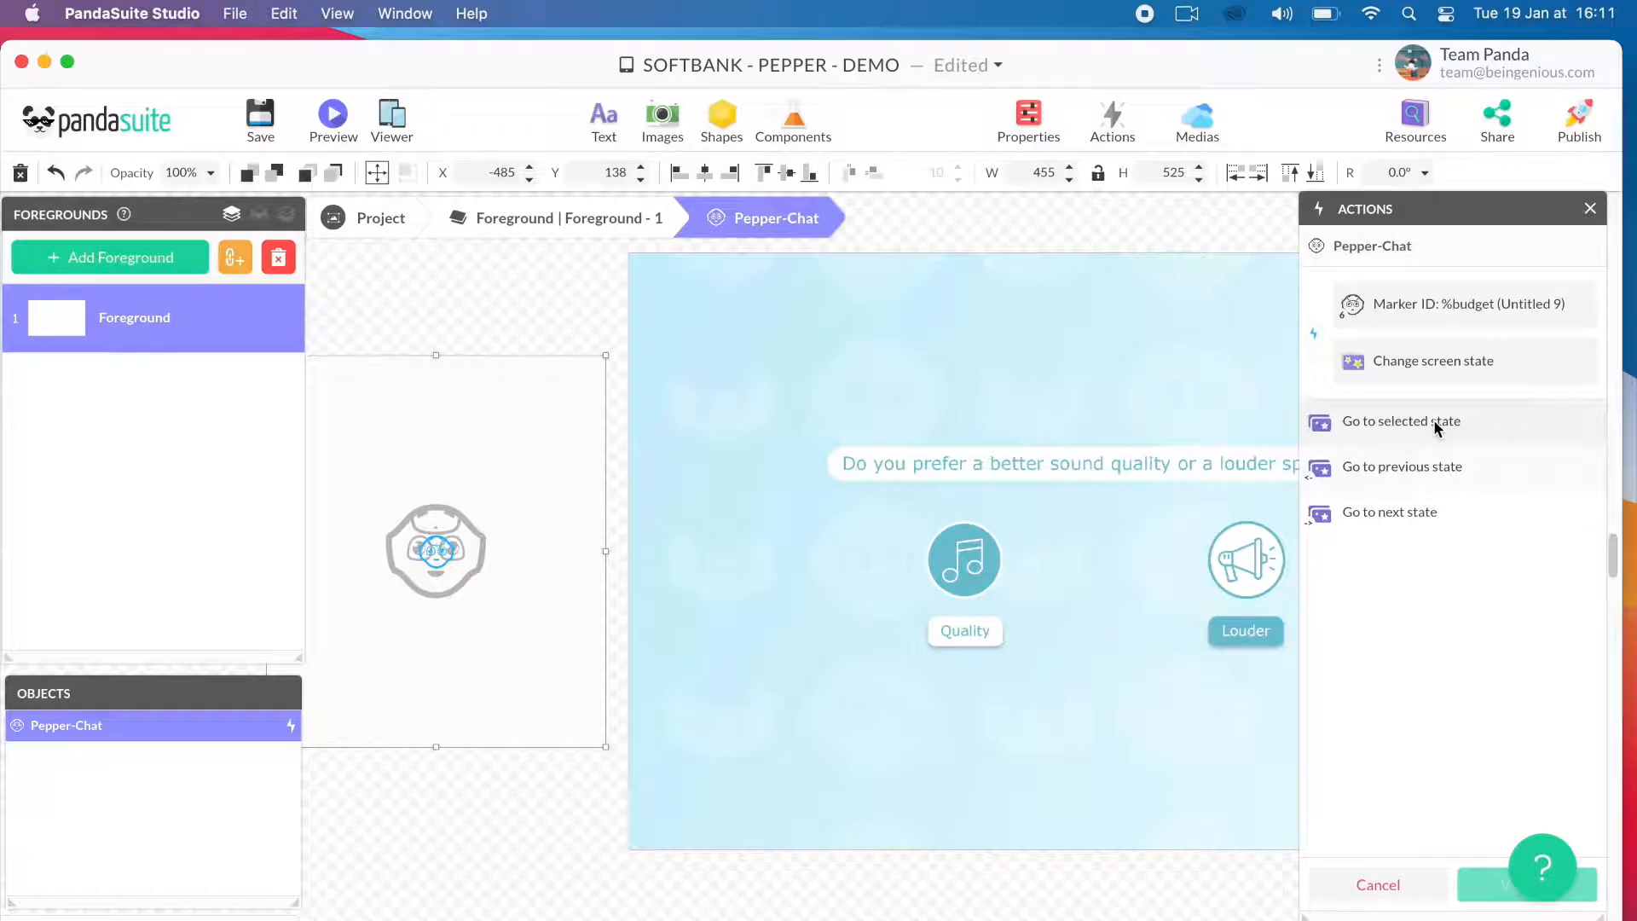
pyautogui.click(1436, 422)
pyautogui.click(1437, 460)
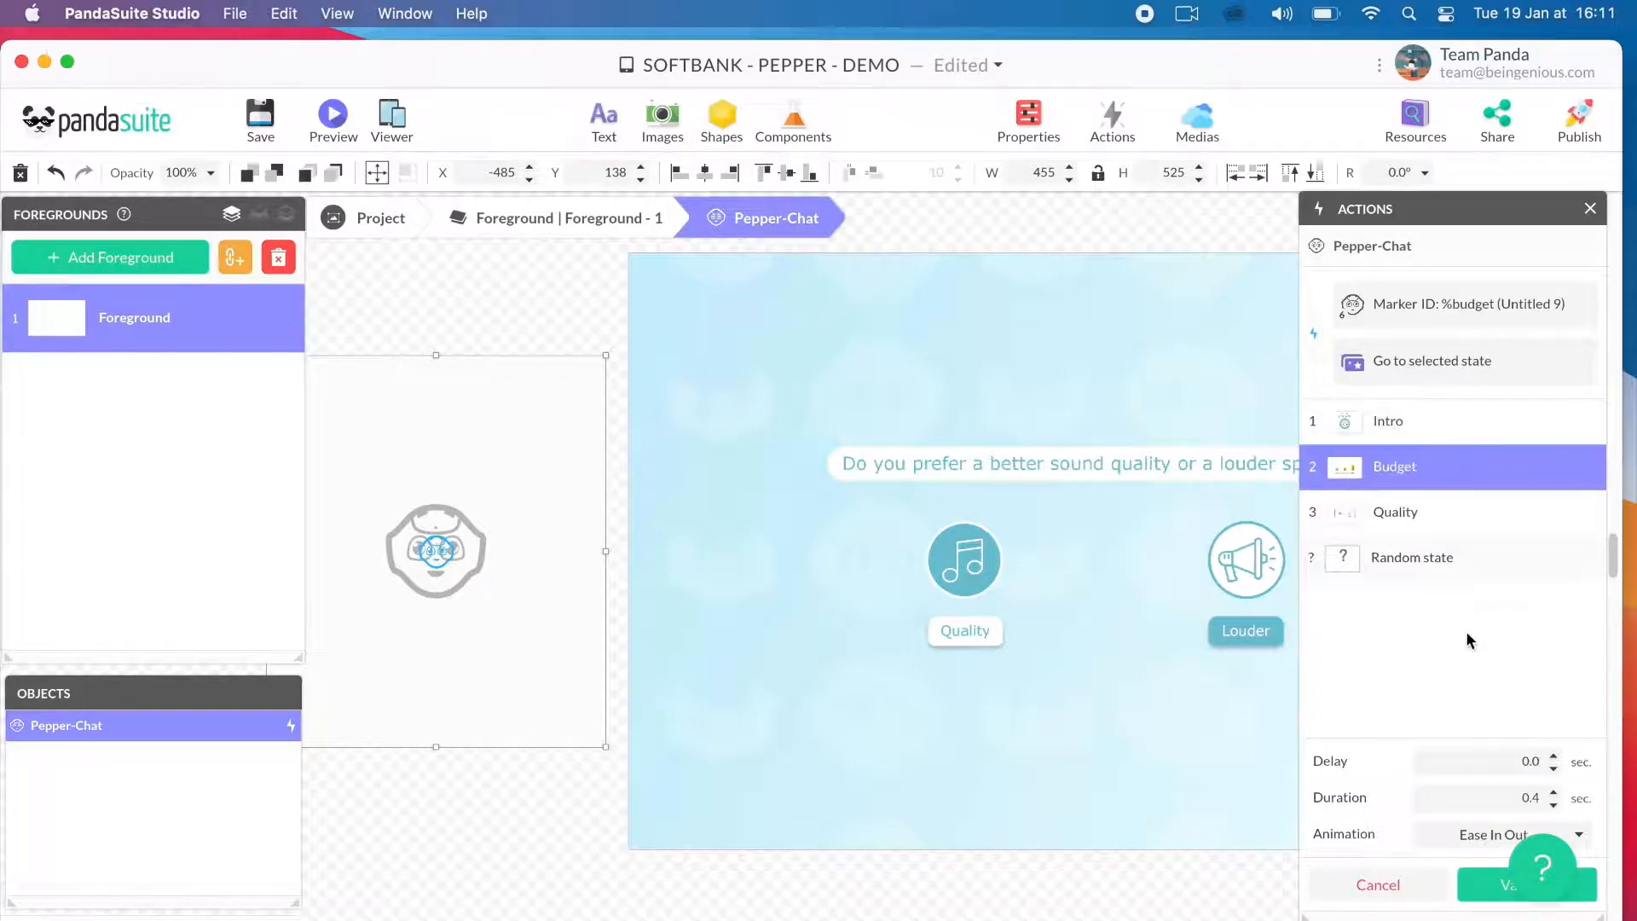
pyautogui.click(1485, 896)
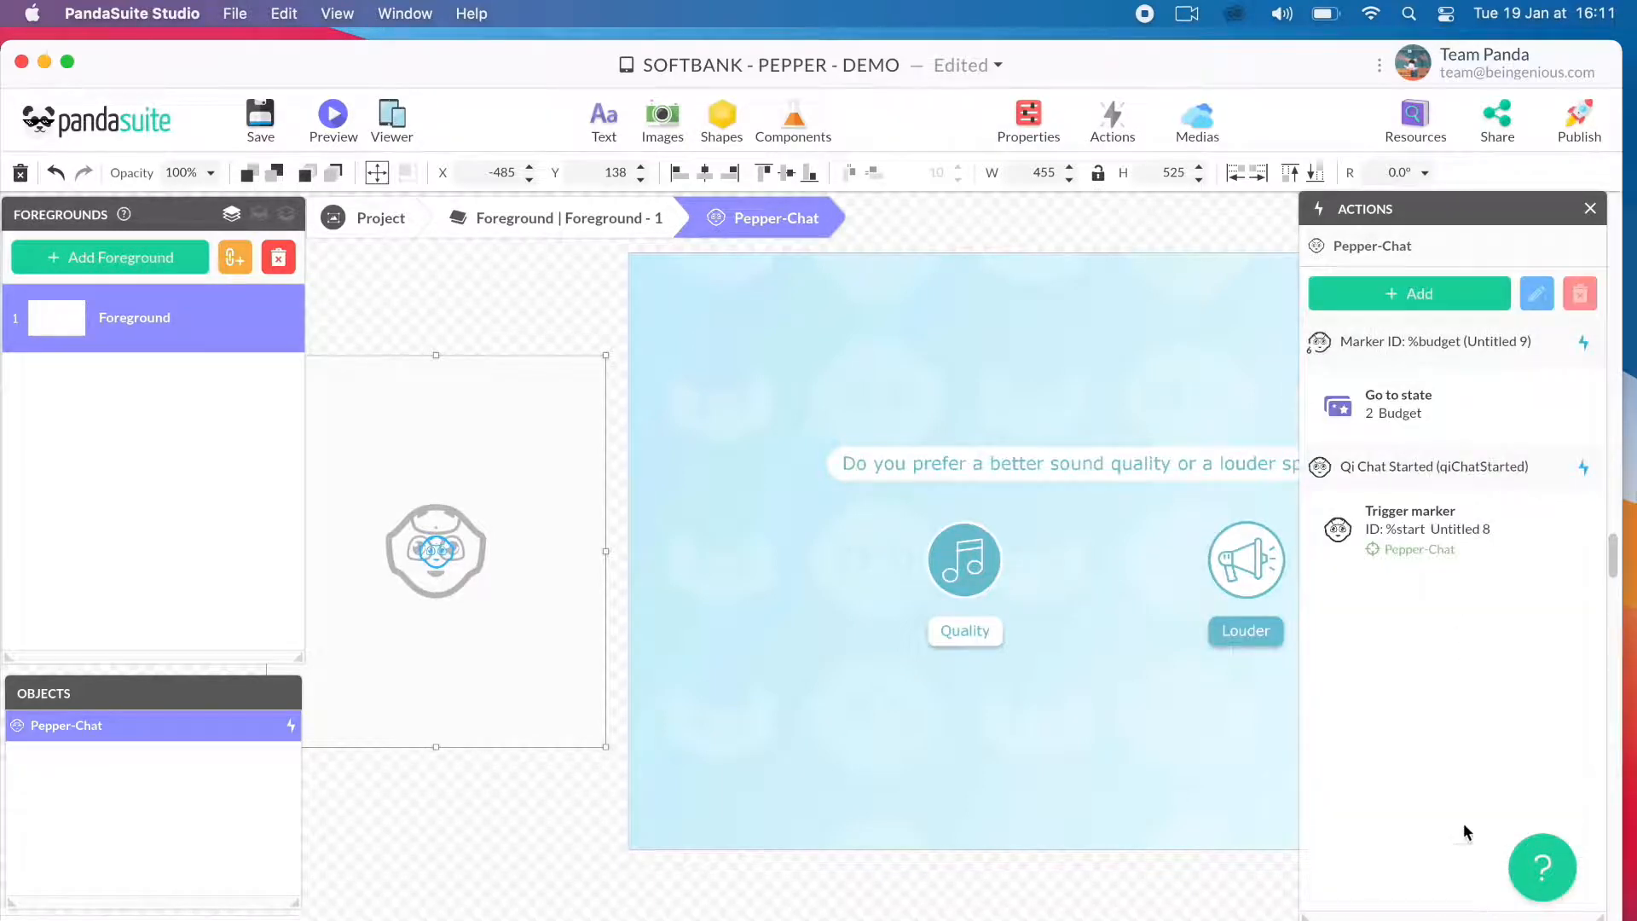
# - Add a Pepper-Chat action so the %quality marker goes to the Quality screen state, and save the project
pyautogui.click(1436, 298)
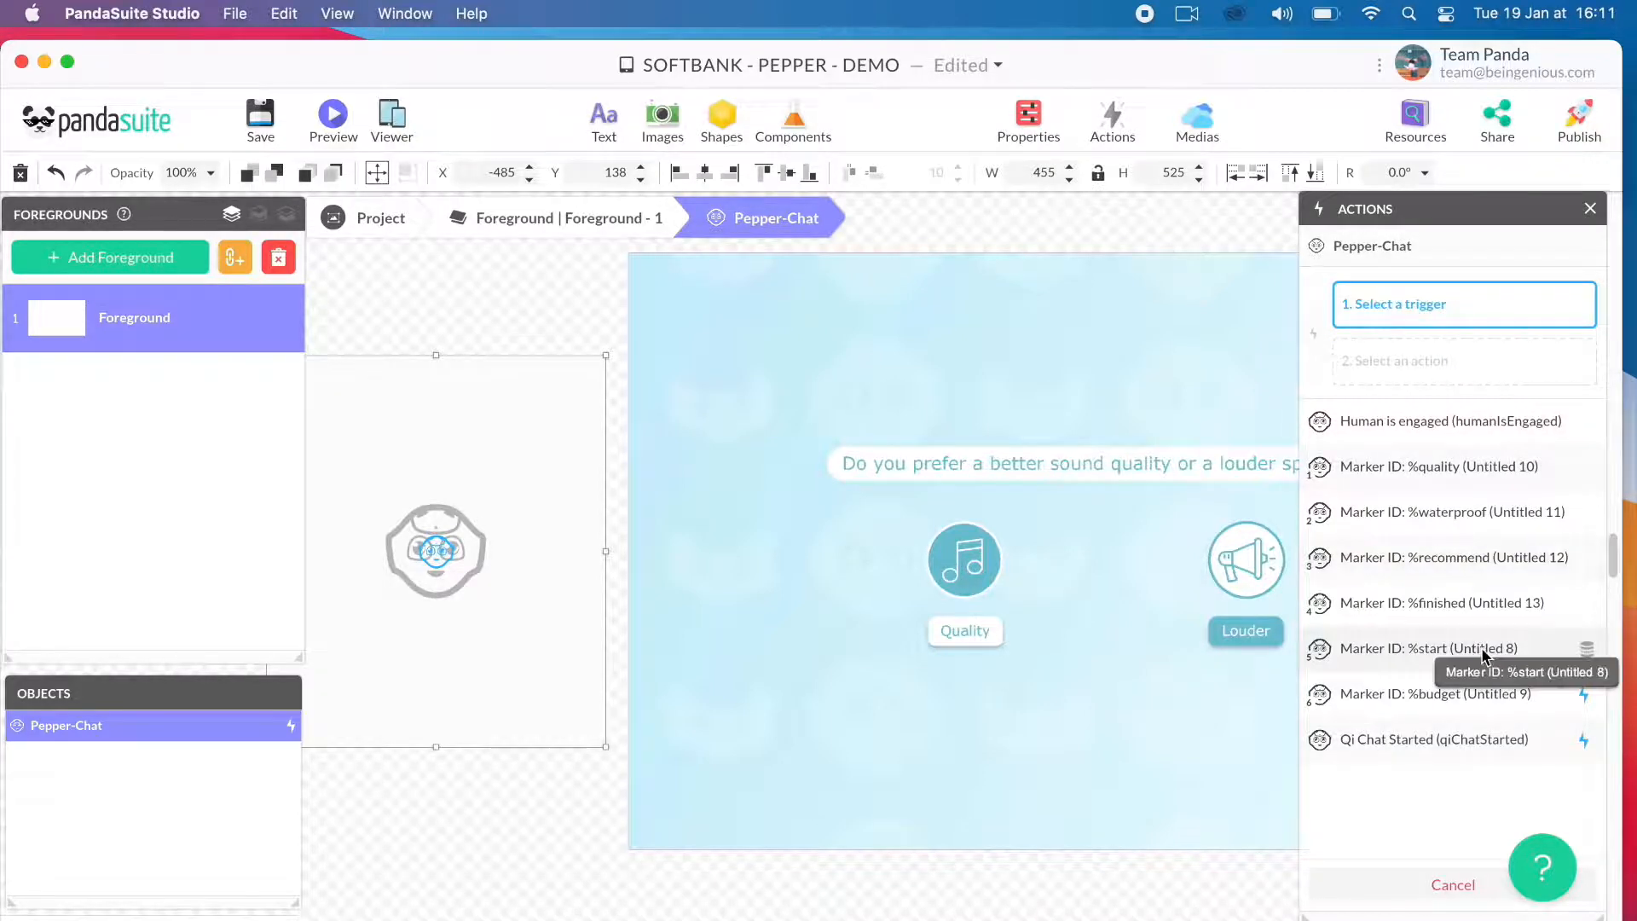
pyautogui.click(1463, 469)
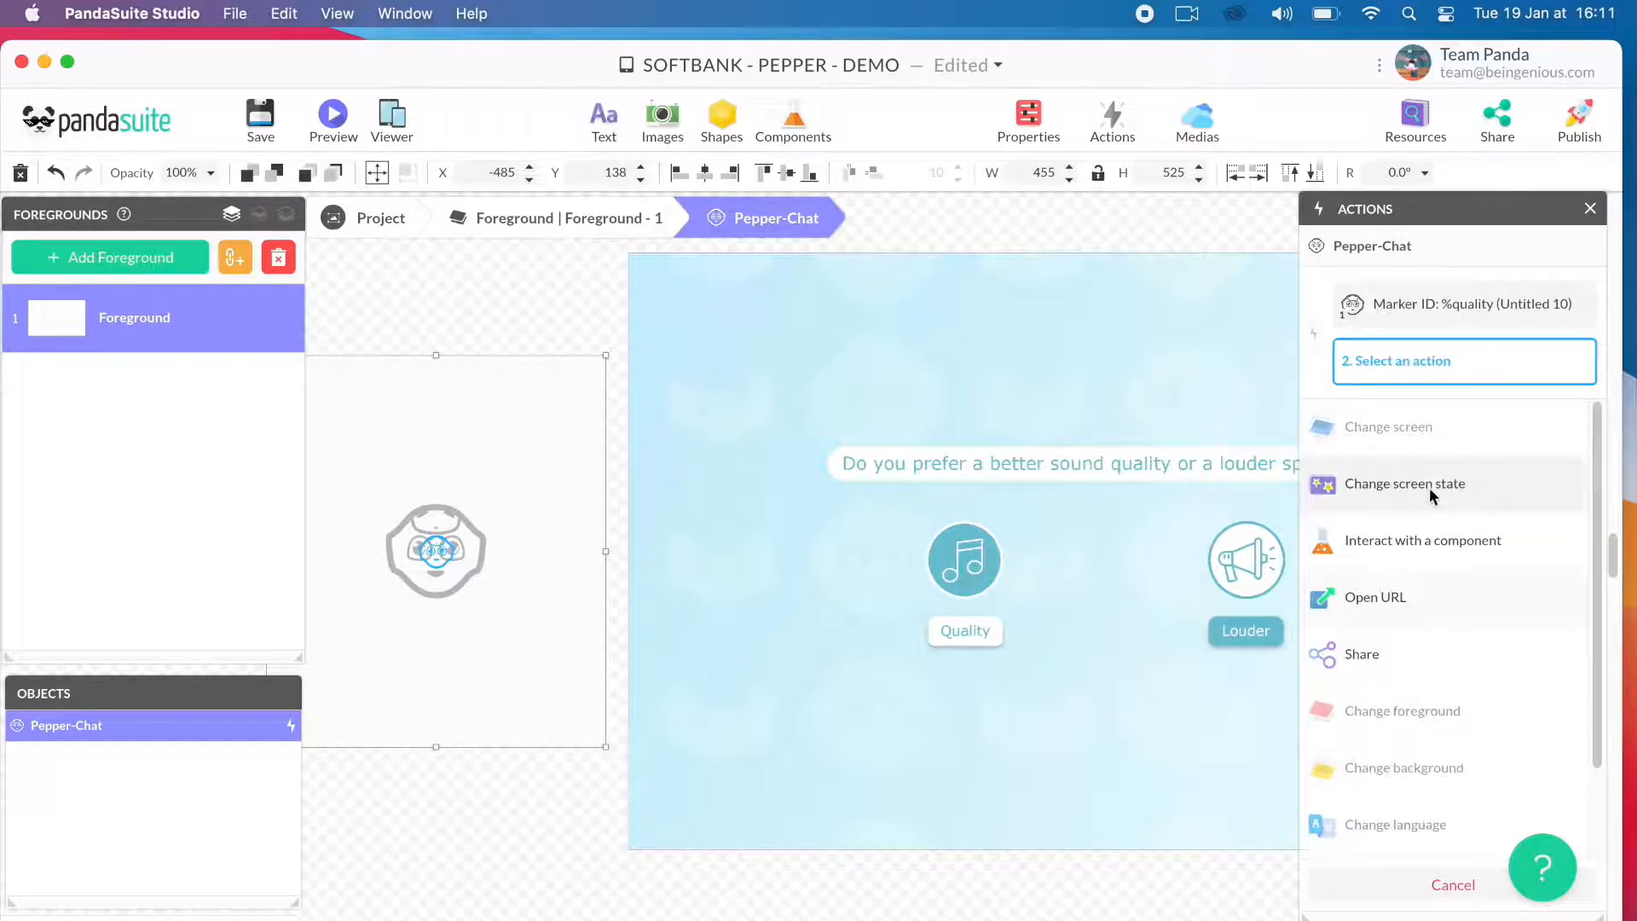
pyautogui.click(1429, 484)
pyautogui.click(1435, 423)
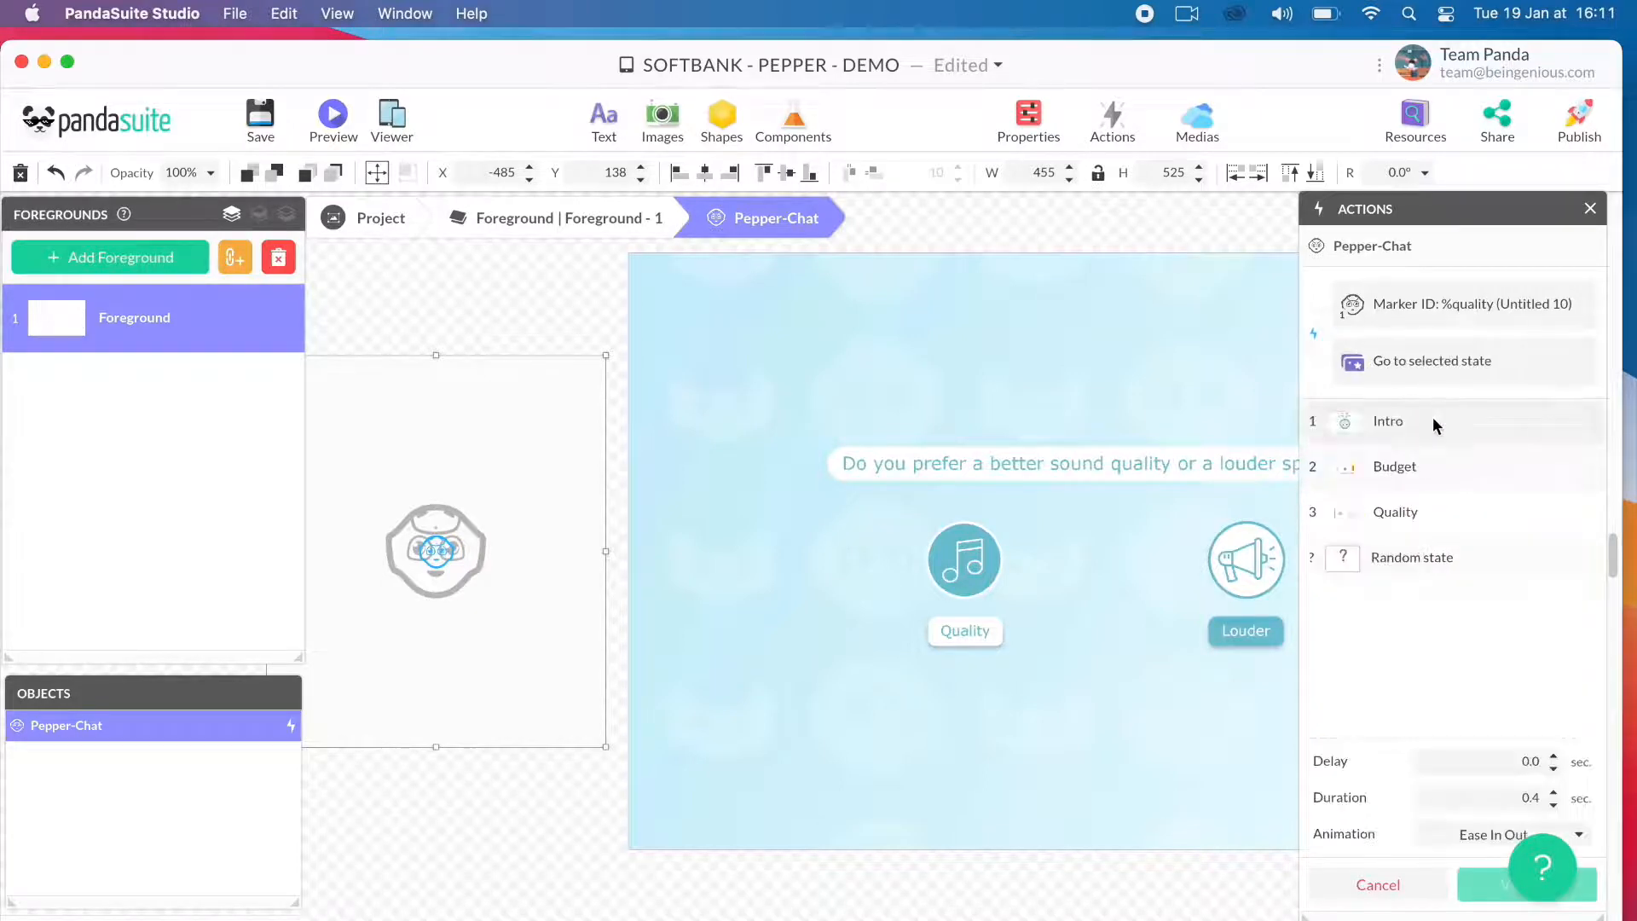
pyautogui.click(1417, 511)
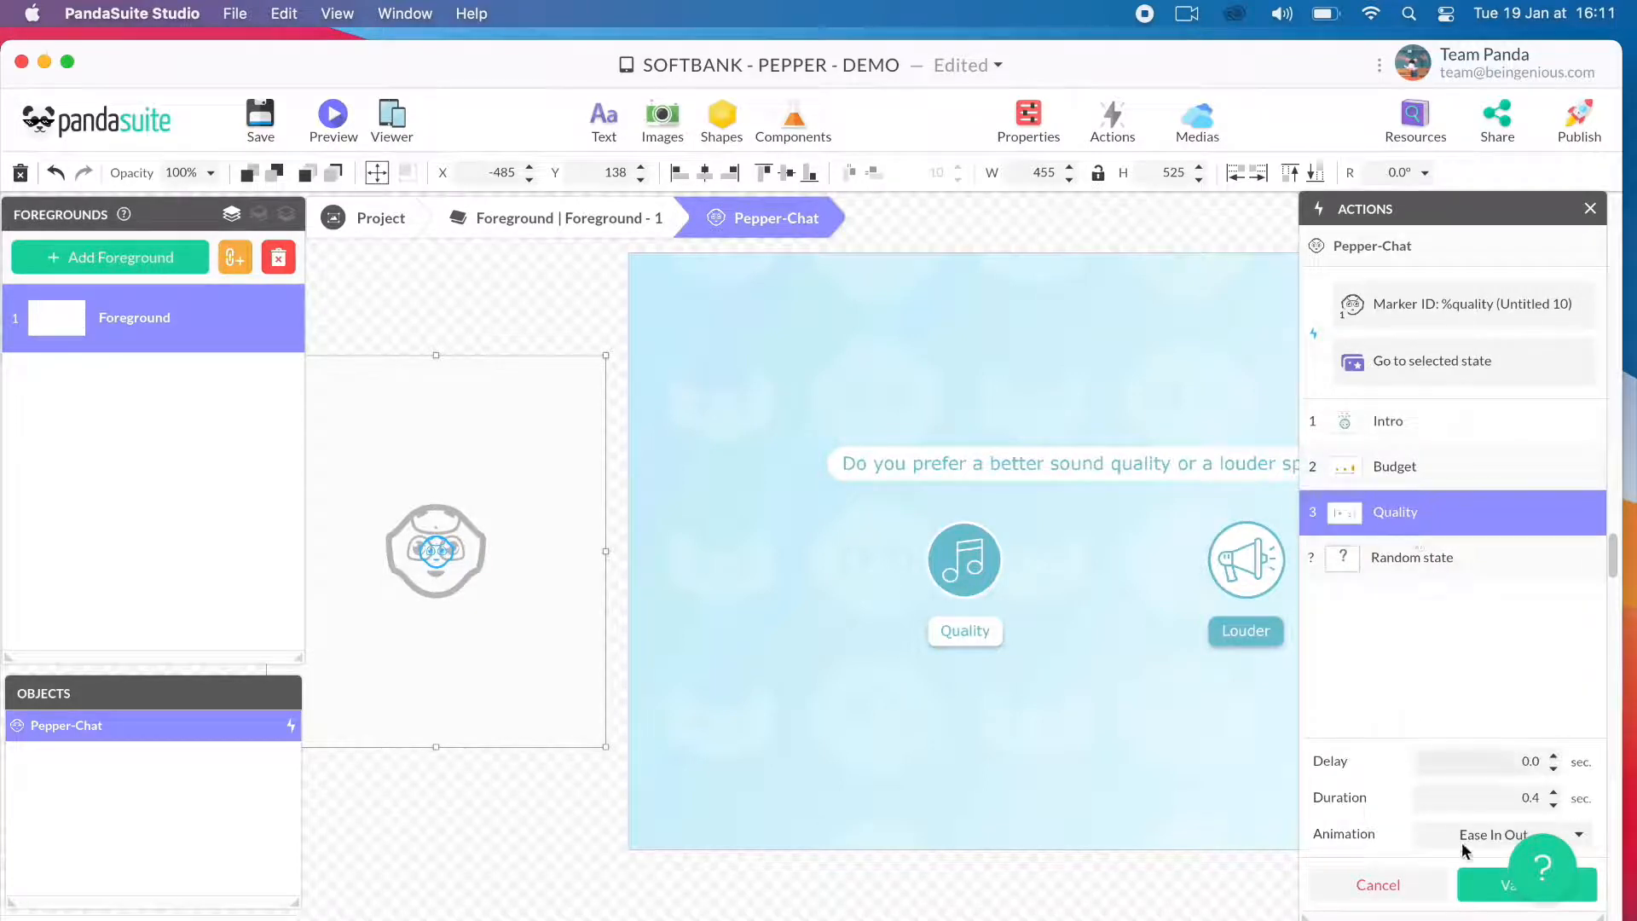
pyautogui.click(1484, 891)
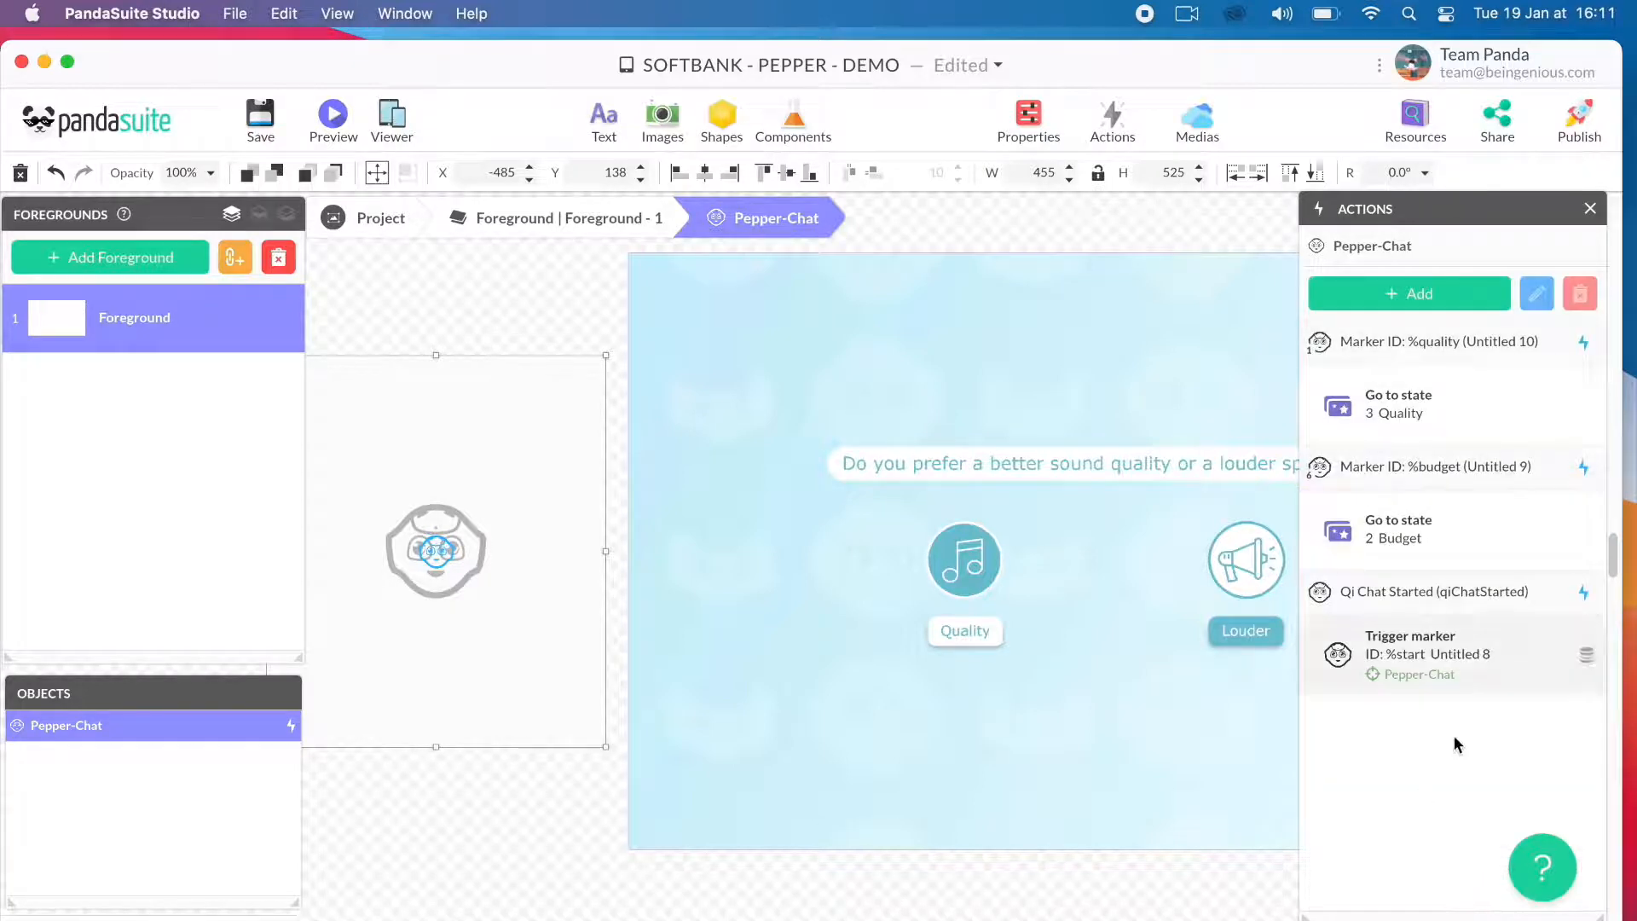
pyautogui.click(258, 115)
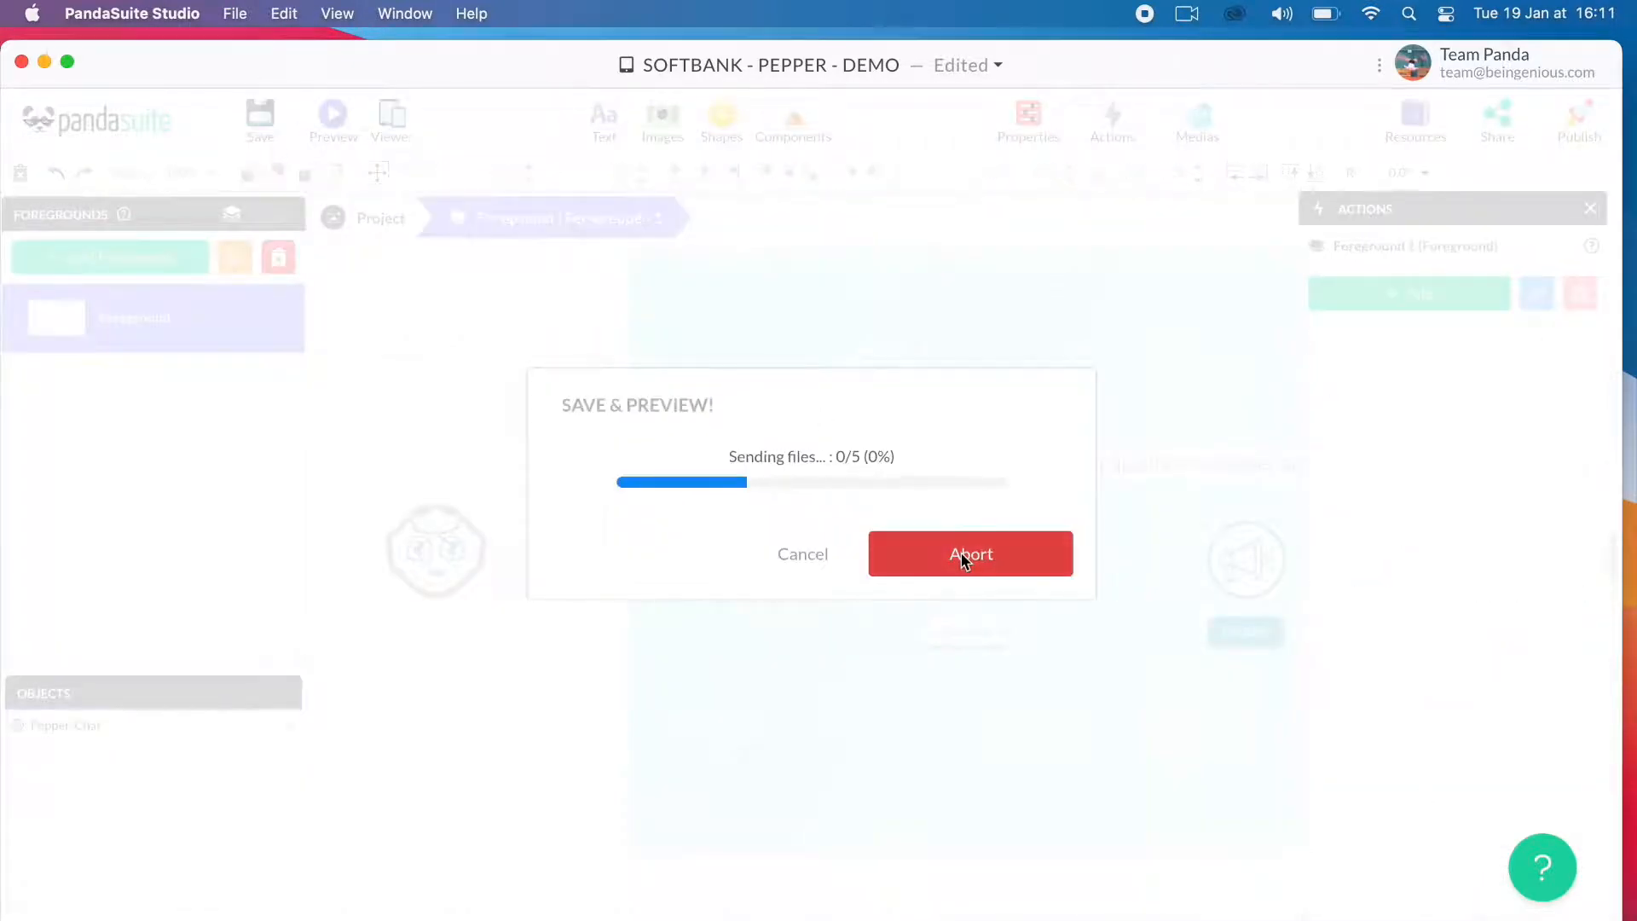